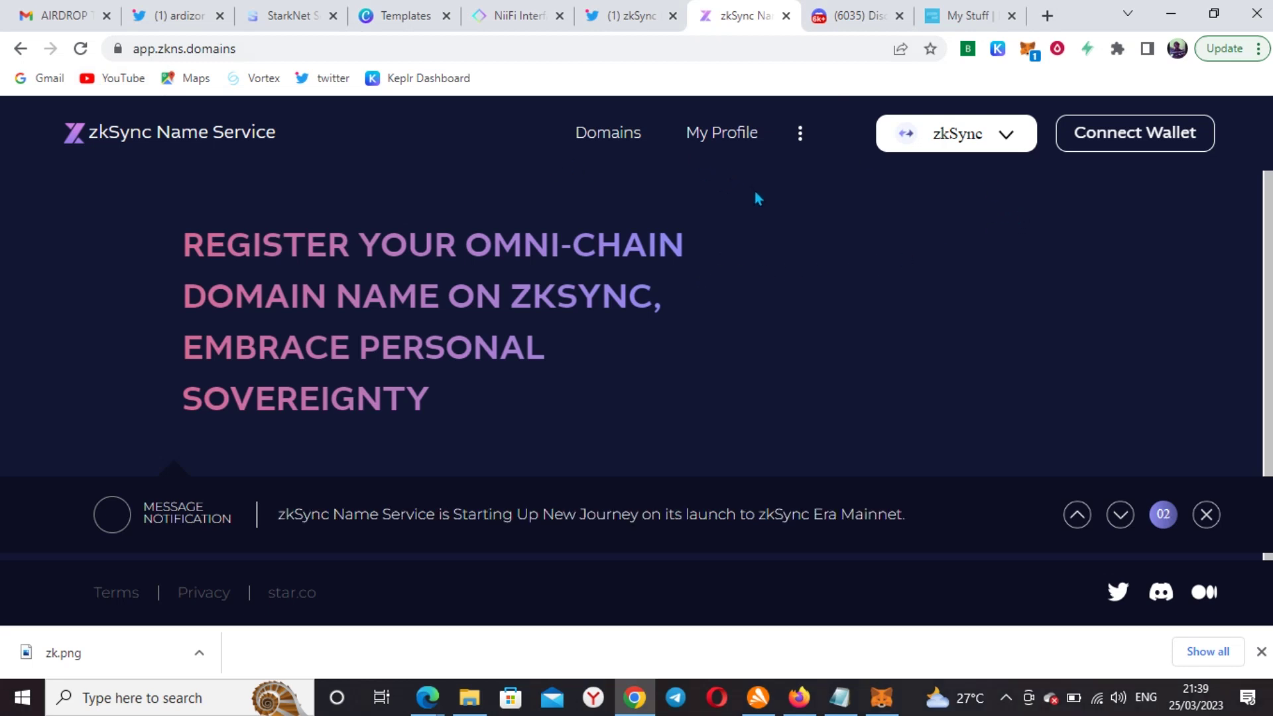
- Connect MetaMask Account 1 to zkSync Name Service through Connect Wallet
{"action": "left_click", "coordinate": [1142, 145]}
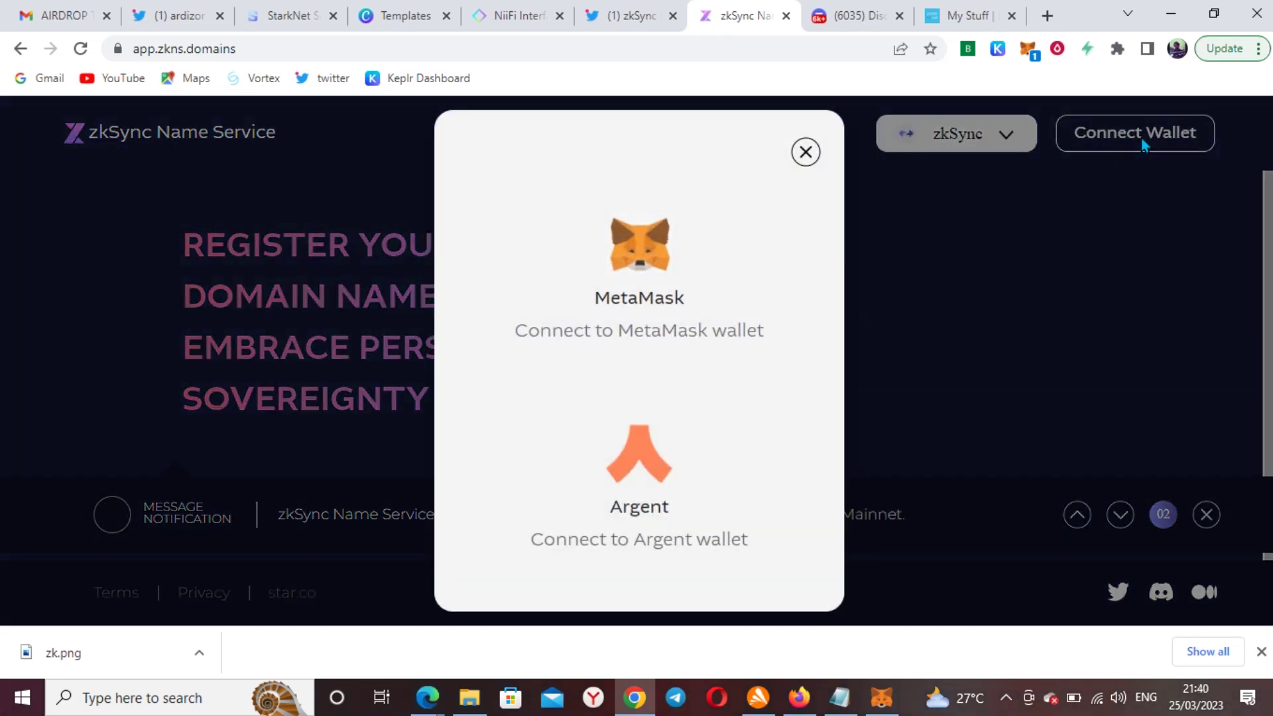
{"action": "left_click", "coordinate": [696, 265]}
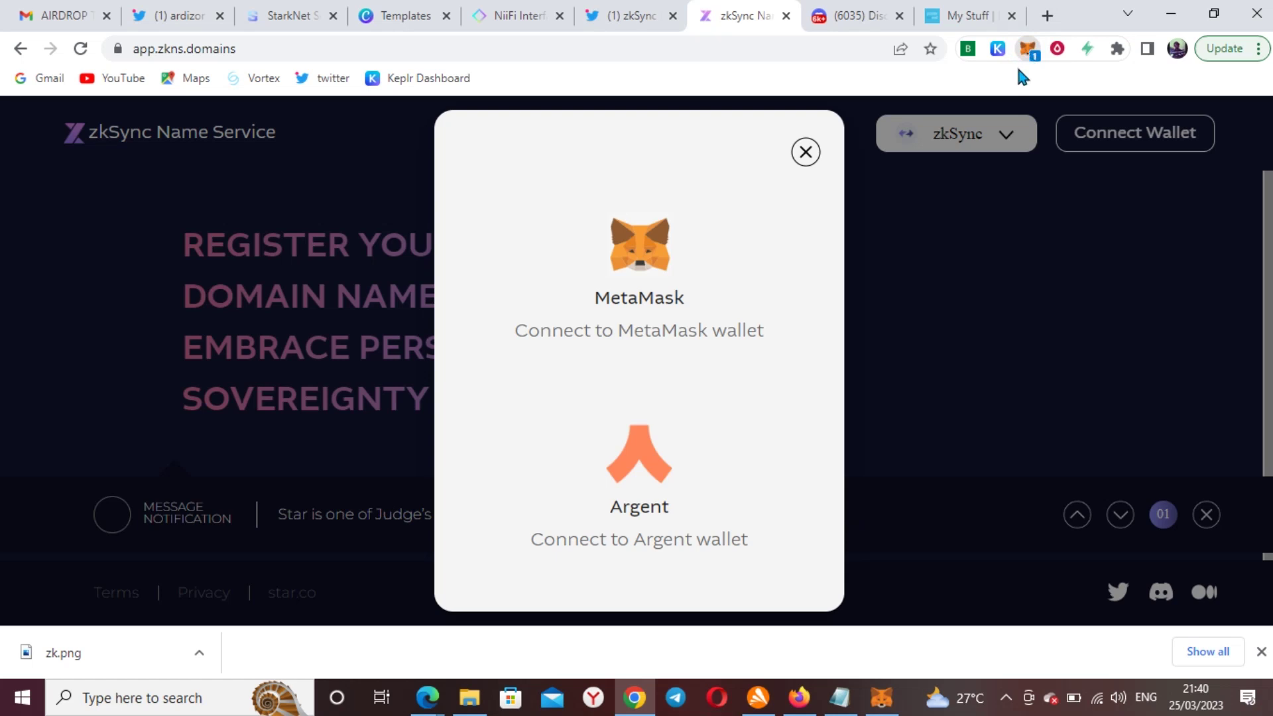
{"action": "left_click", "coordinate": [1026, 50]}
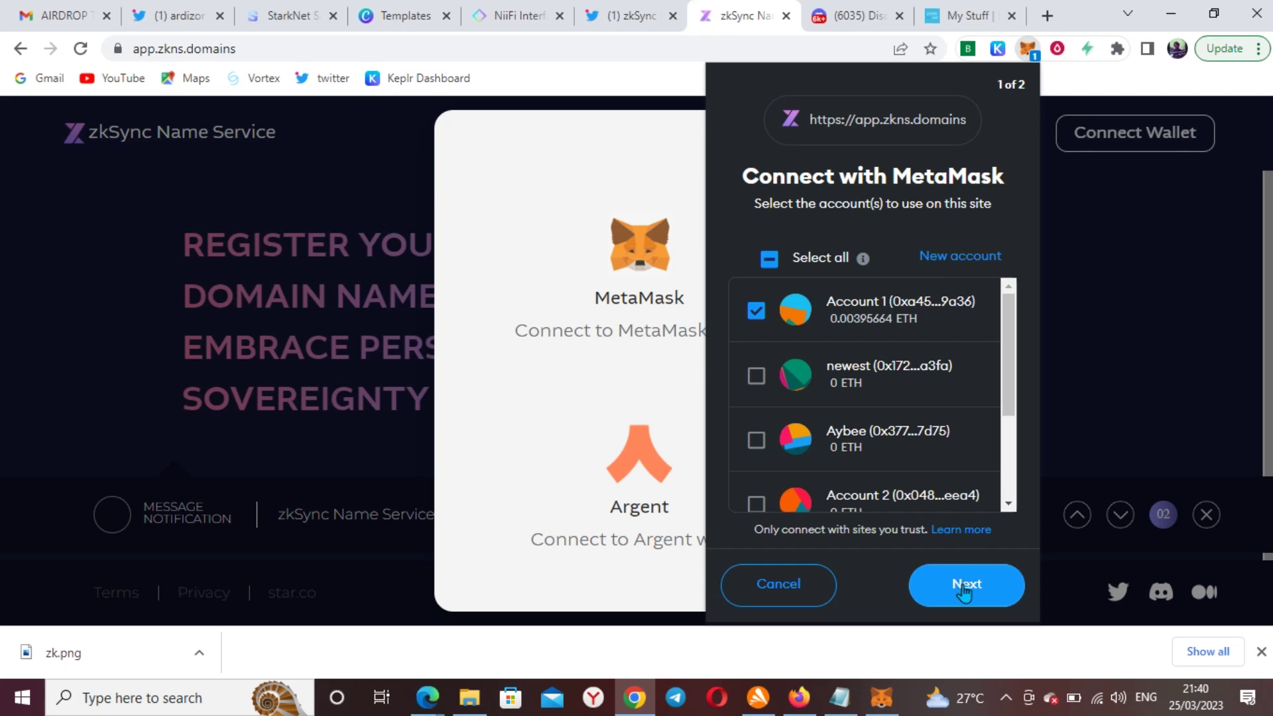
{"action": "left_click", "coordinate": [966, 586]}
{"action": "left_click", "coordinate": [966, 590]}
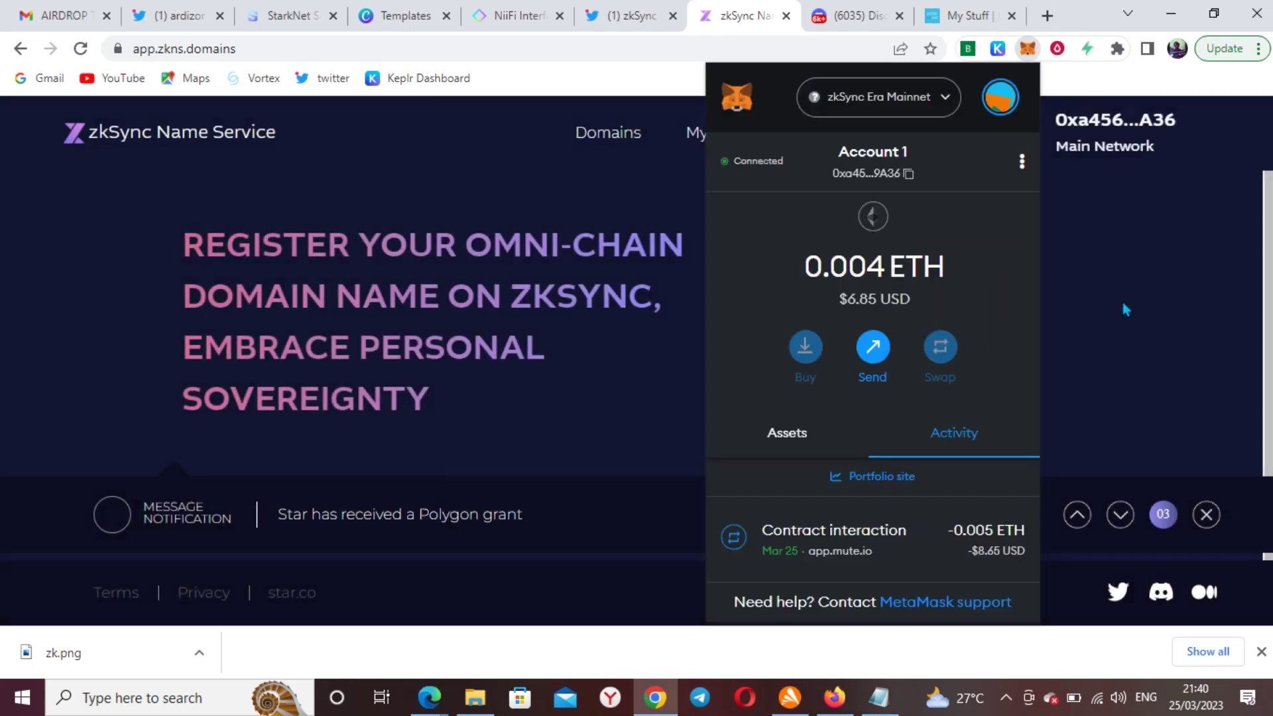
- Check the zkSync network list, then close the message notification bar to reveal the .zk search box
{"action": "left_click", "coordinate": [1009, 134]}
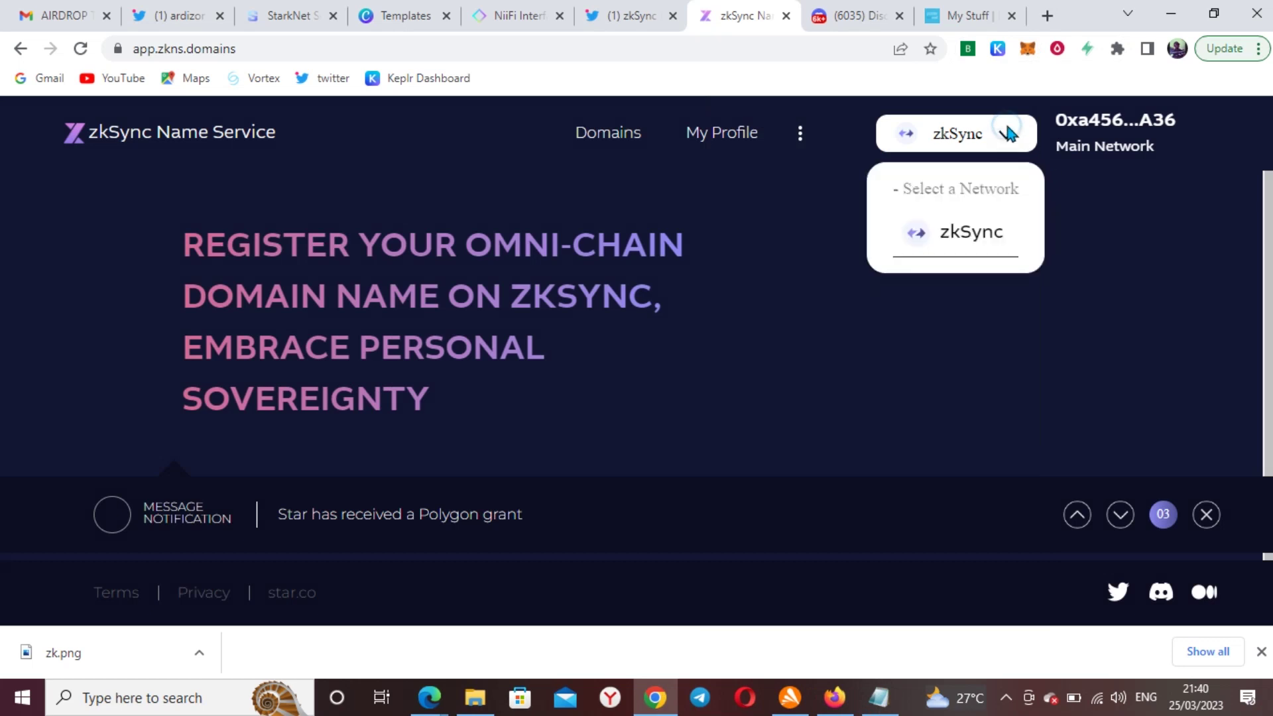
{"action": "left_click", "coordinate": [1164, 305]}
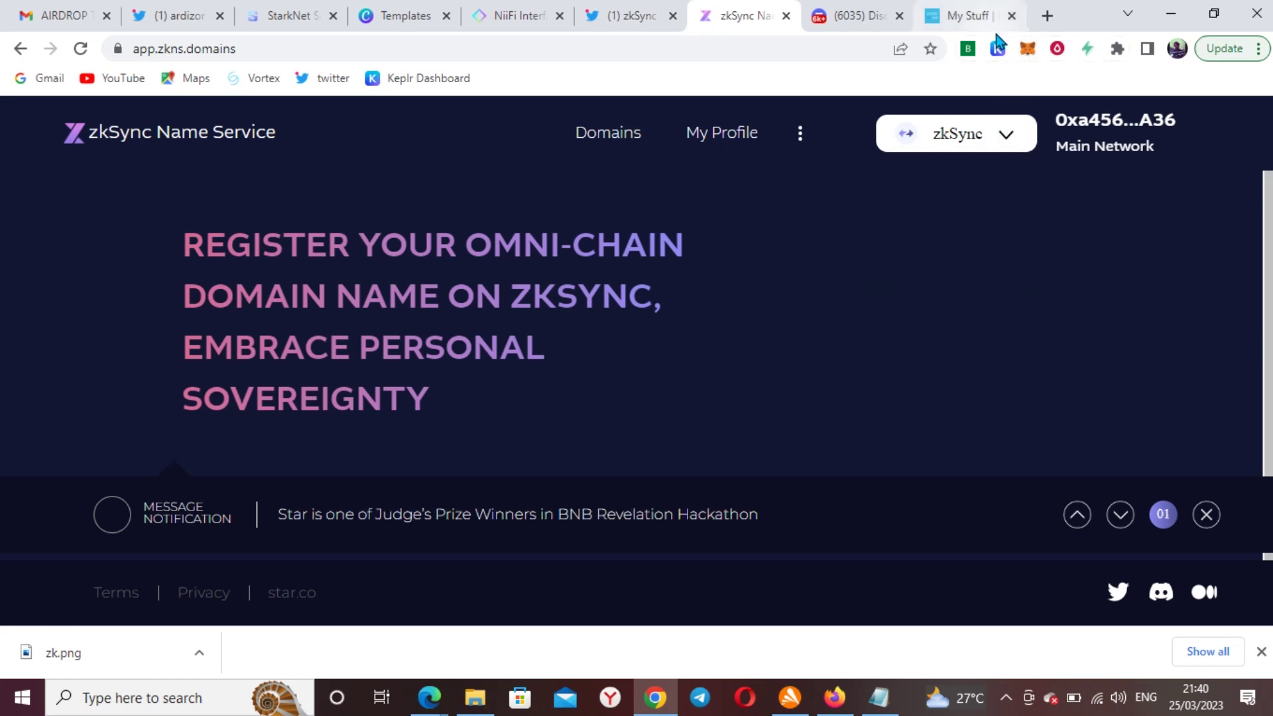
{"action": "left_click", "coordinate": [966, 131]}
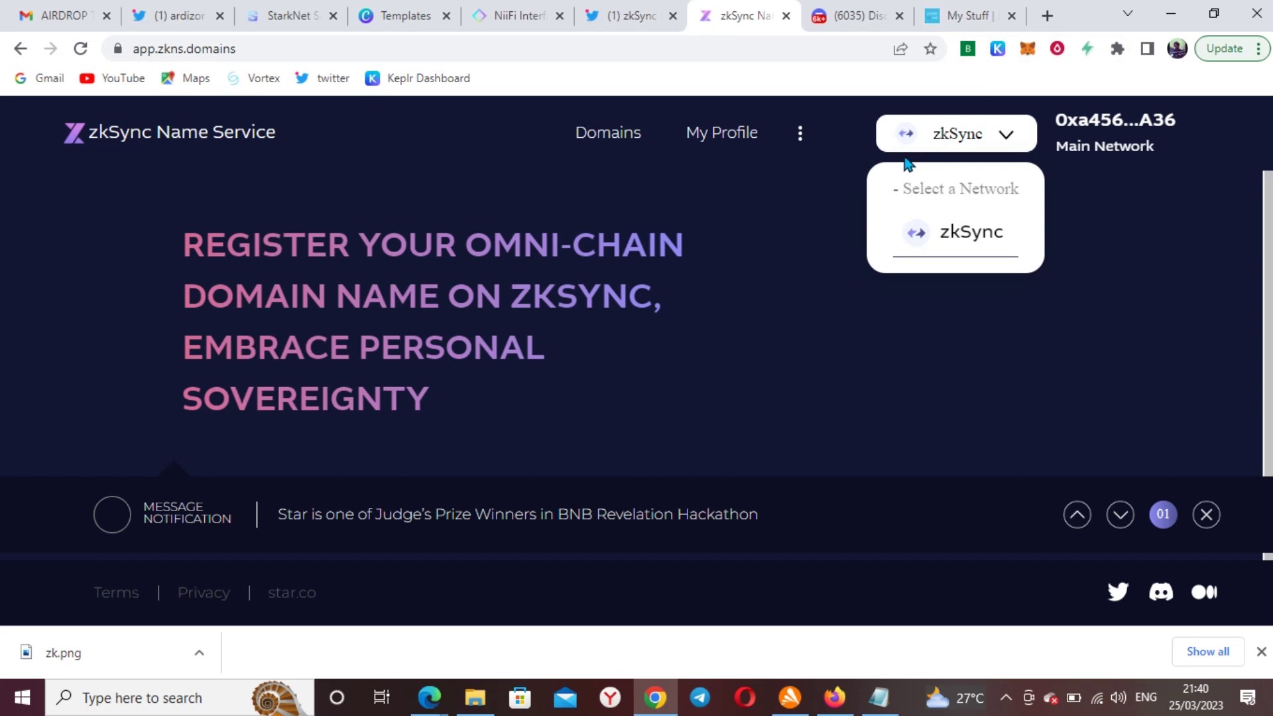
{"action": "left_click", "coordinate": [615, 136]}
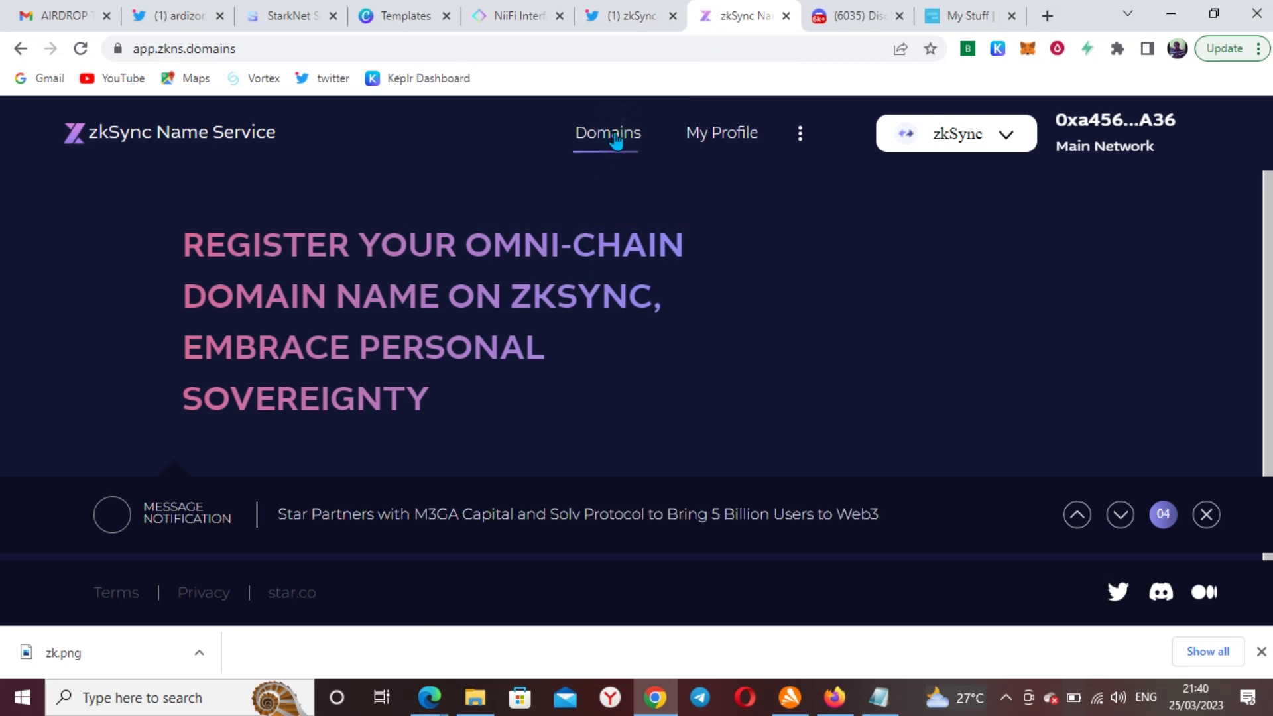
{"action": "left_click", "coordinate": [1208, 515]}
- Search for 'Aybee' with the .zk ending and confirm aybee.zk is Available
{"action": "left_click", "coordinate": [680, 491]}
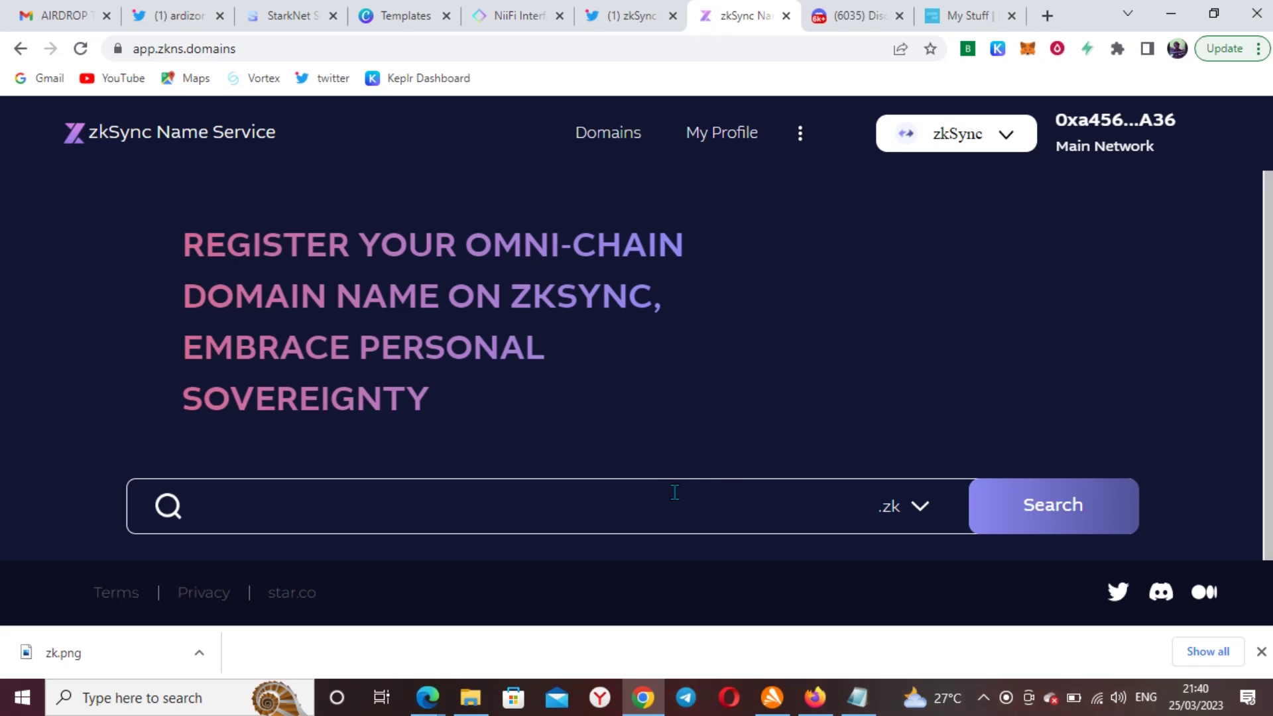
{"action": "type", "text": "A"}
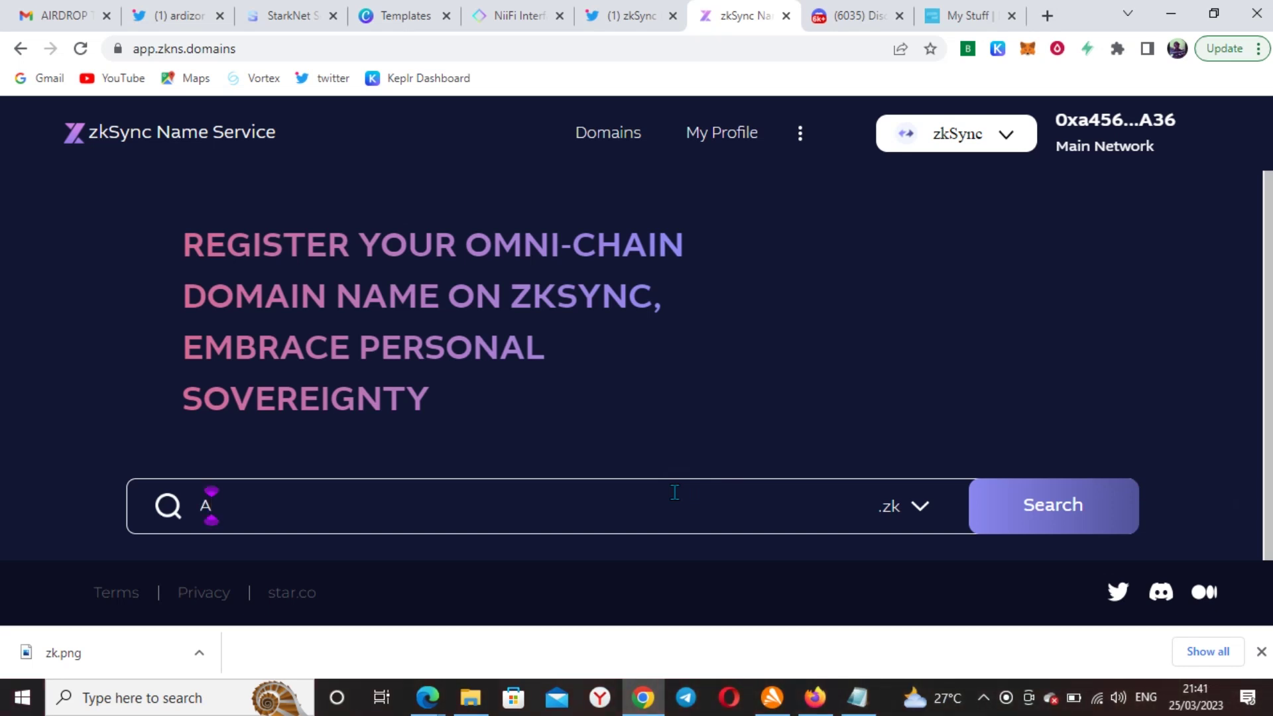
{"action": "type", "text": "ybee"}
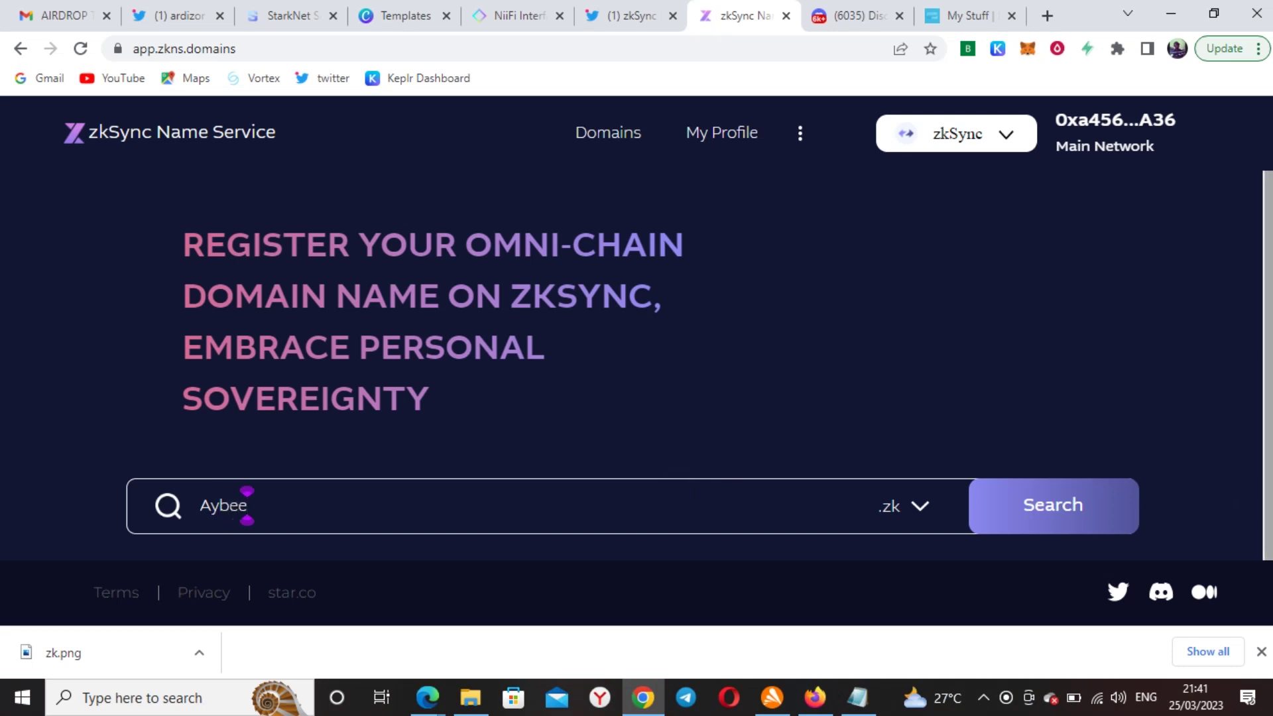
{"action": "left_click", "coordinate": [1109, 521]}
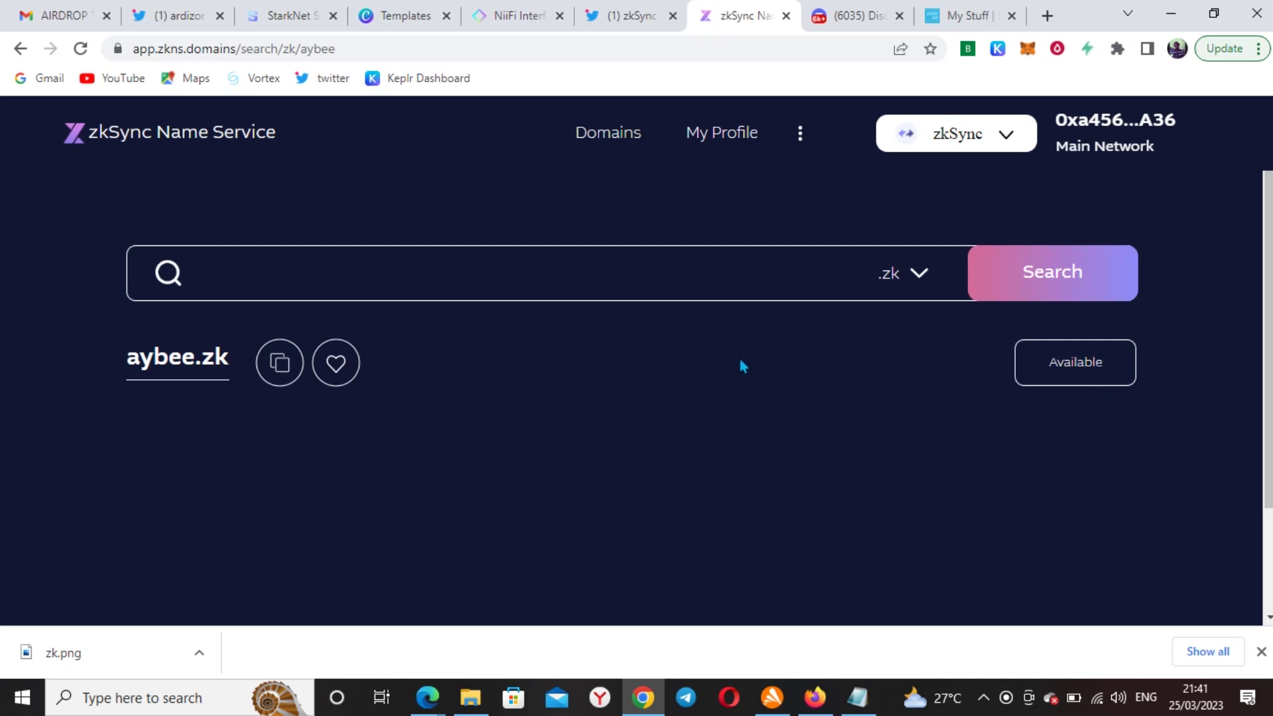
{"action": "scroll", "coordinate": [427, 372], "scroll_direction": "down", "scroll_amount": 2}
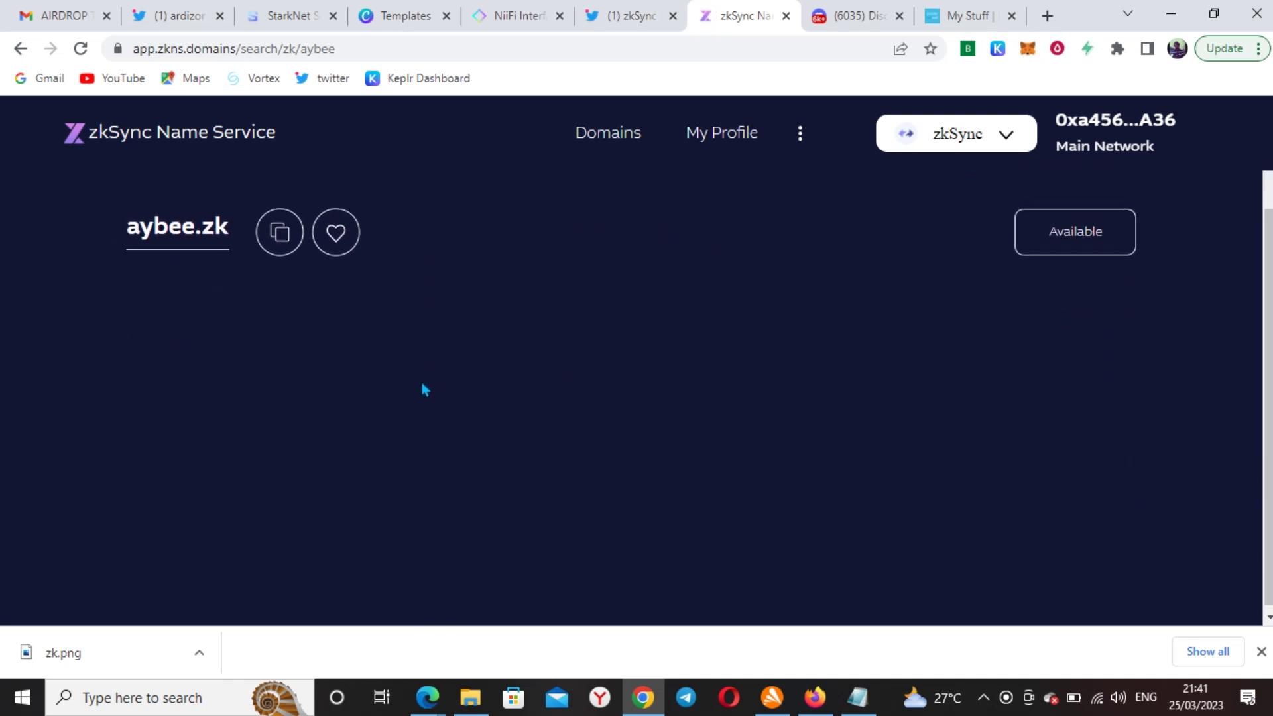
{"action": "scroll", "coordinate": [421, 381], "scroll_direction": "up", "scroll_amount": 2}
- Favourite aybee.zk and sign the MetaMask sign-in and Terms of Service message
{"action": "left_click", "coordinate": [327, 359]}
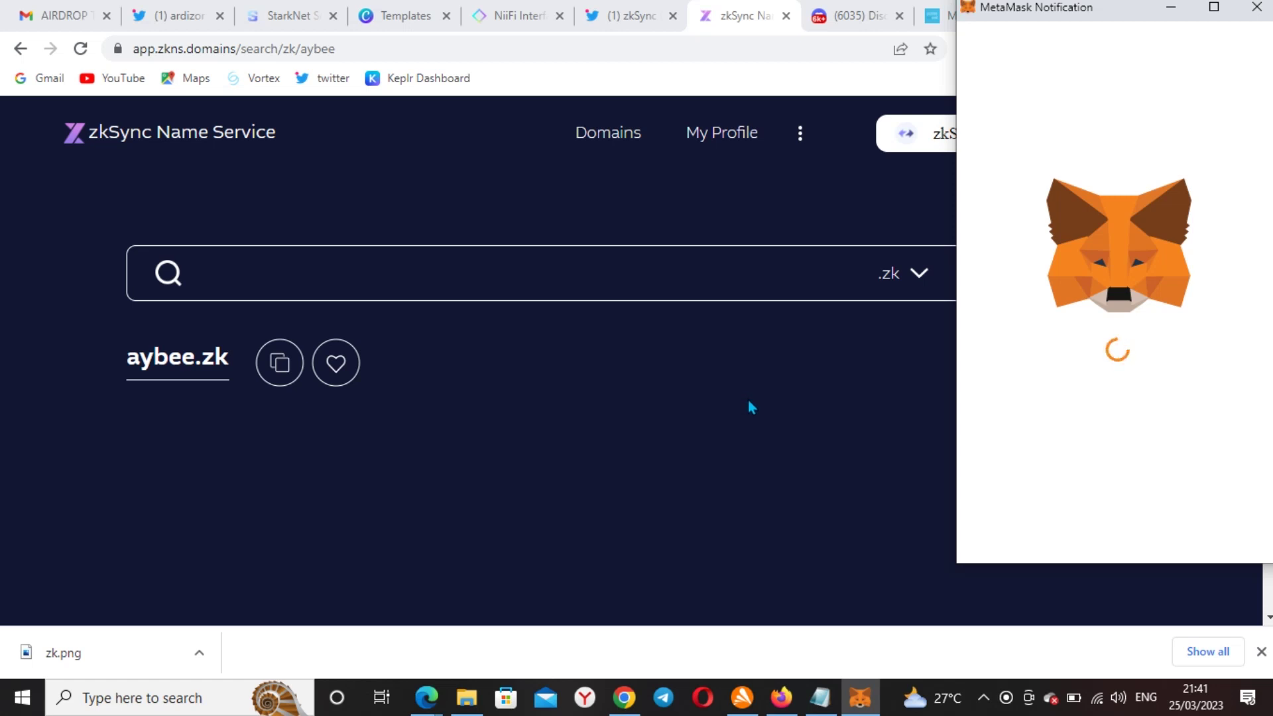
{"action": "scroll", "coordinate": [1195, 411], "scroll_direction": "down", "scroll_amount": 2}
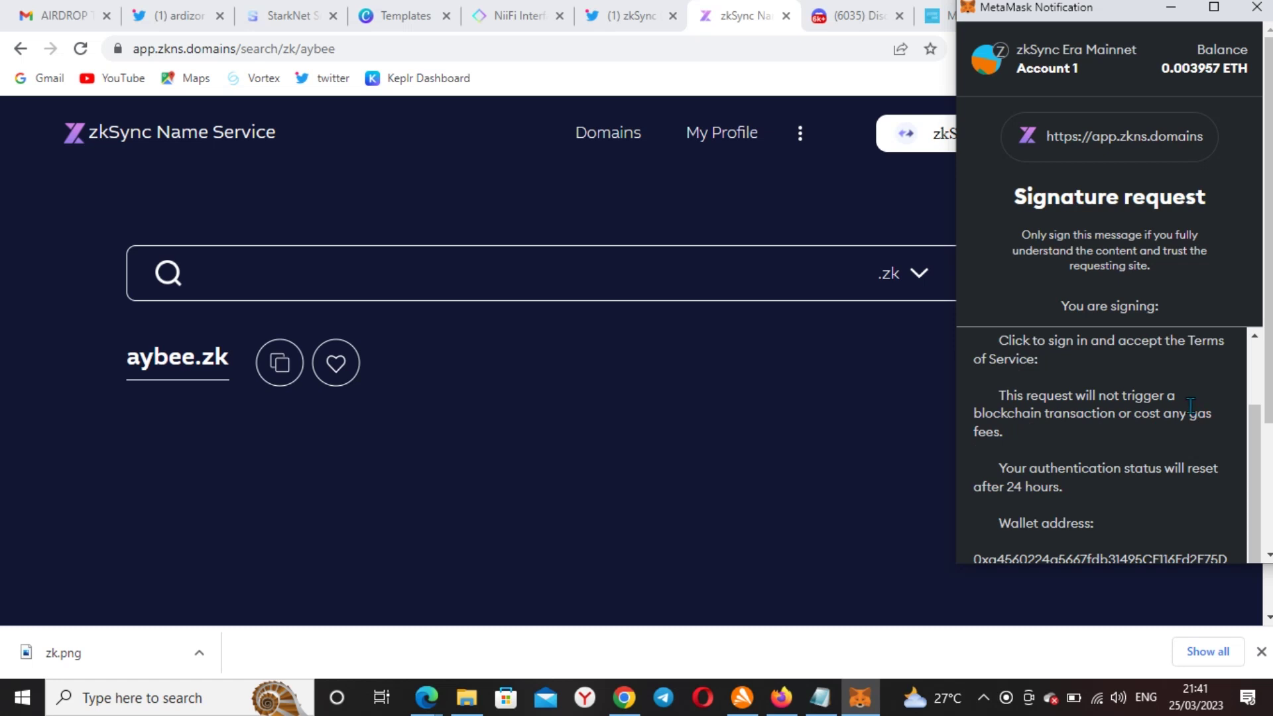
{"action": "scroll", "coordinate": [1148, 442], "scroll_direction": "down", "scroll_amount": 1}
{"action": "scroll", "coordinate": [1148, 443], "scroll_direction": "down", "scroll_amount": 2}
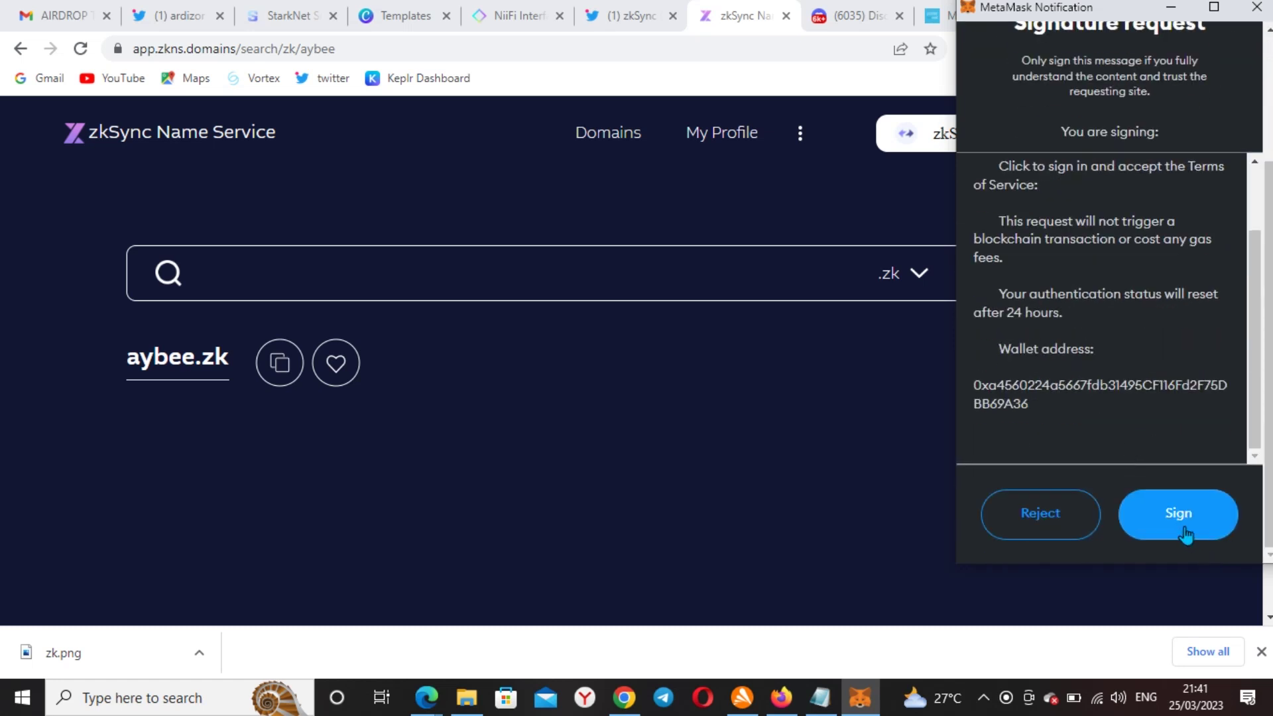
{"action": "left_click", "coordinate": [1184, 524]}
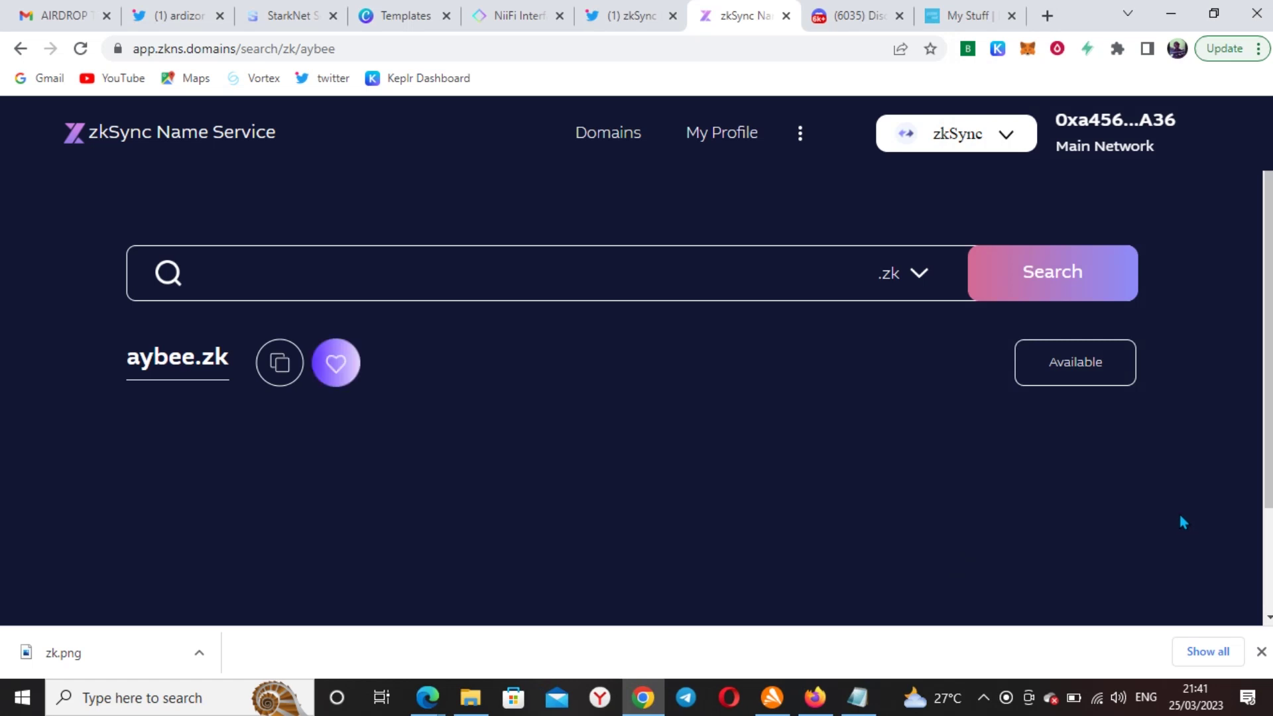
- Open the aybee.zk registration page and request registration paid in ETH
{"action": "left_click", "coordinate": [185, 371]}
{"action": "scroll", "coordinate": [380, 321], "scroll_direction": "down", "scroll_amount": 6}
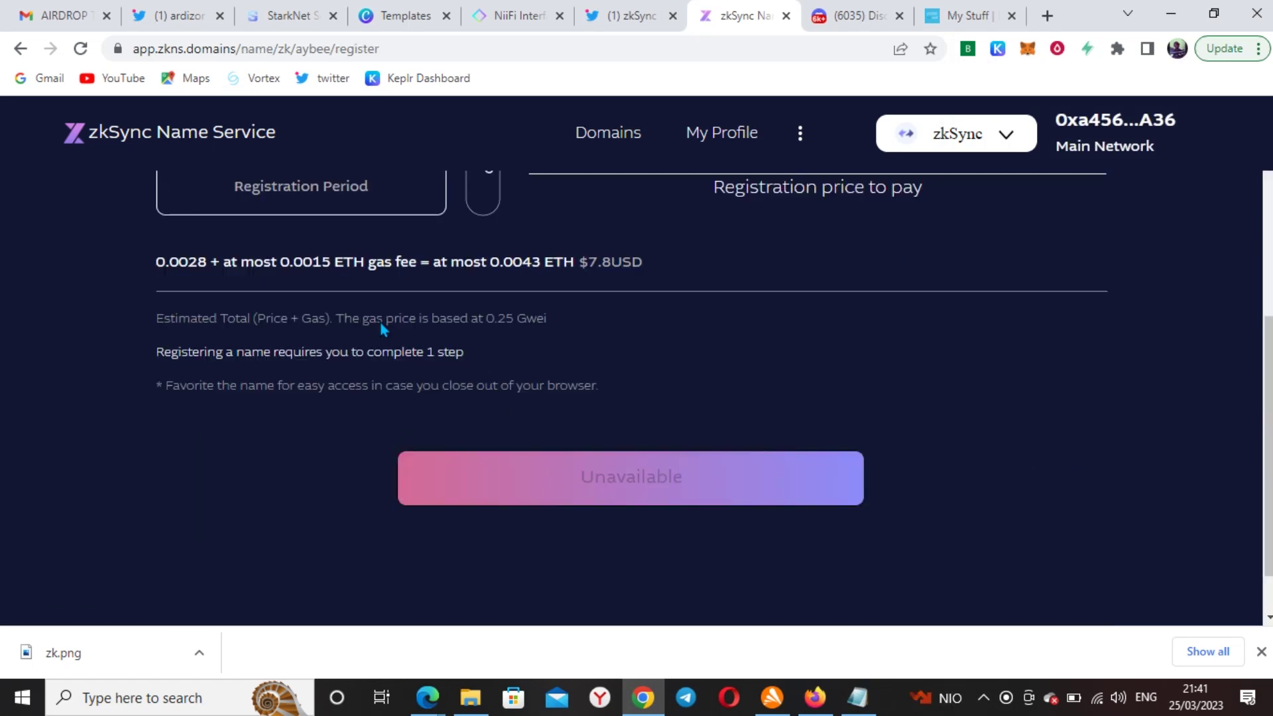
{"action": "scroll", "coordinate": [380, 323], "scroll_direction": "up", "scroll_amount": 4}
{"action": "scroll", "coordinate": [455, 337], "scroll_direction": "down", "scroll_amount": 4}
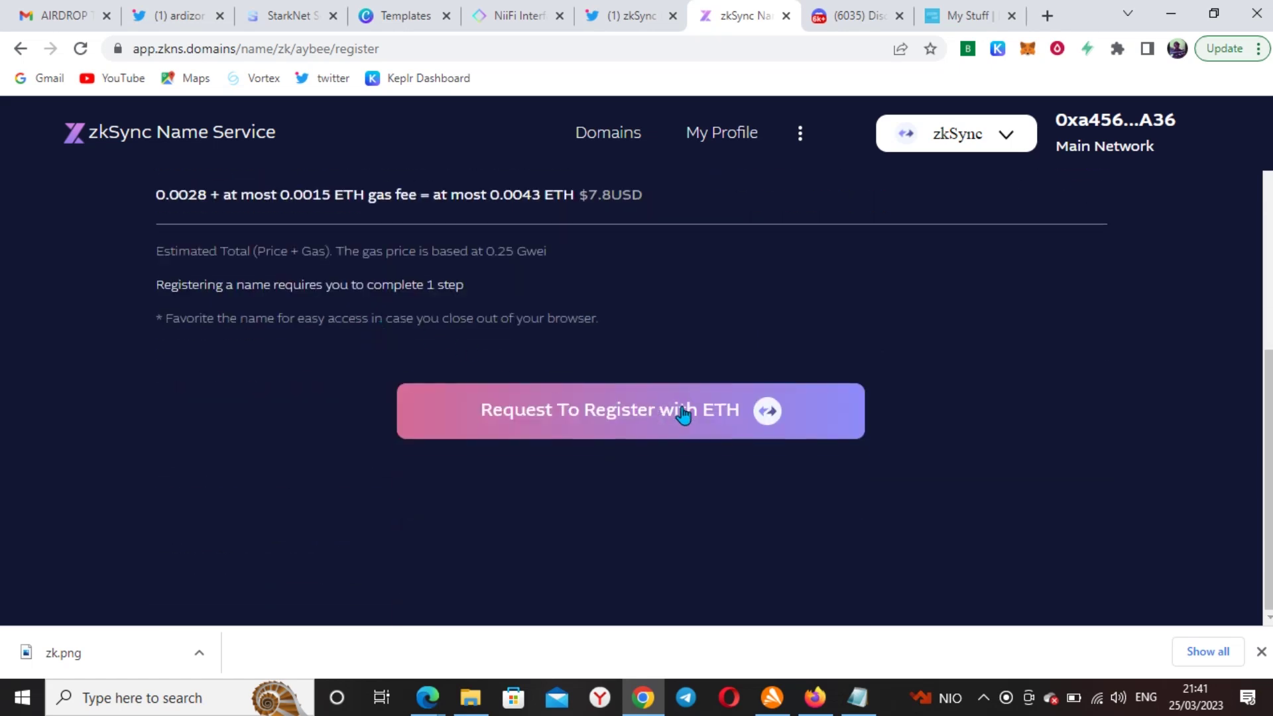
{"action": "scroll", "coordinate": [695, 362], "scroll_direction": "up", "scroll_amount": 4}
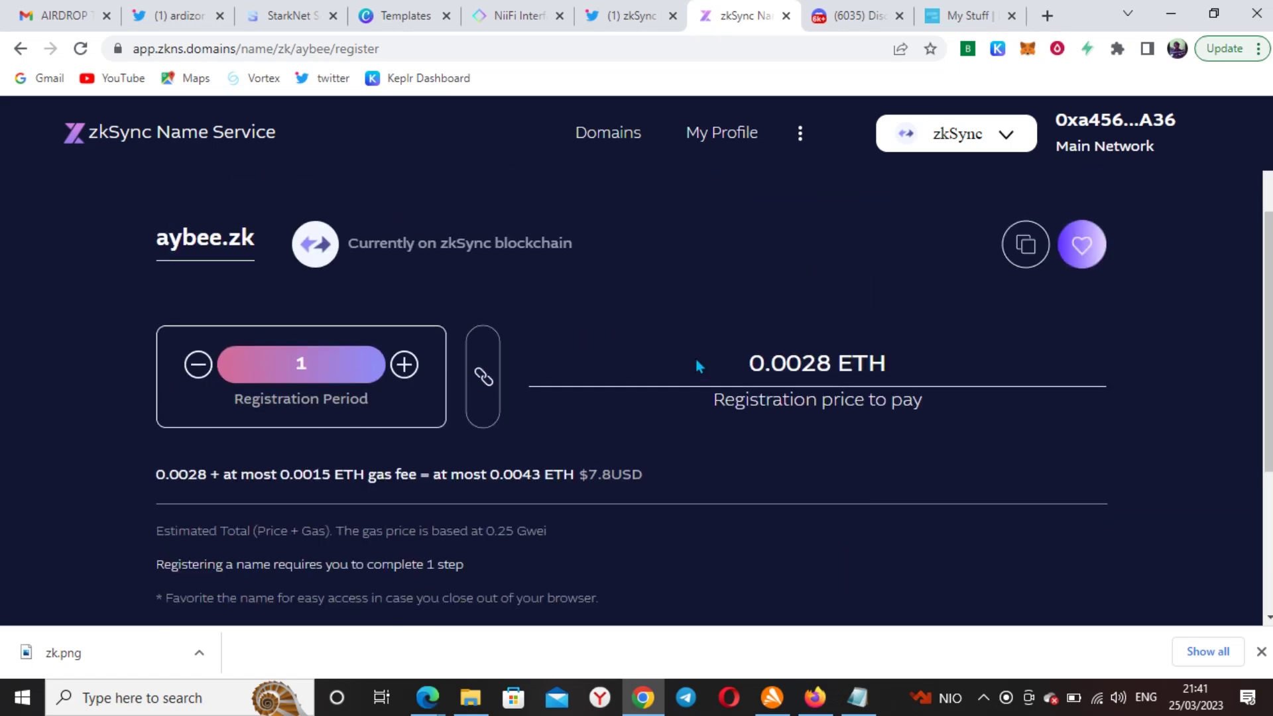
{"action": "scroll", "coordinate": [697, 364], "scroll_direction": "down", "scroll_amount": 3}
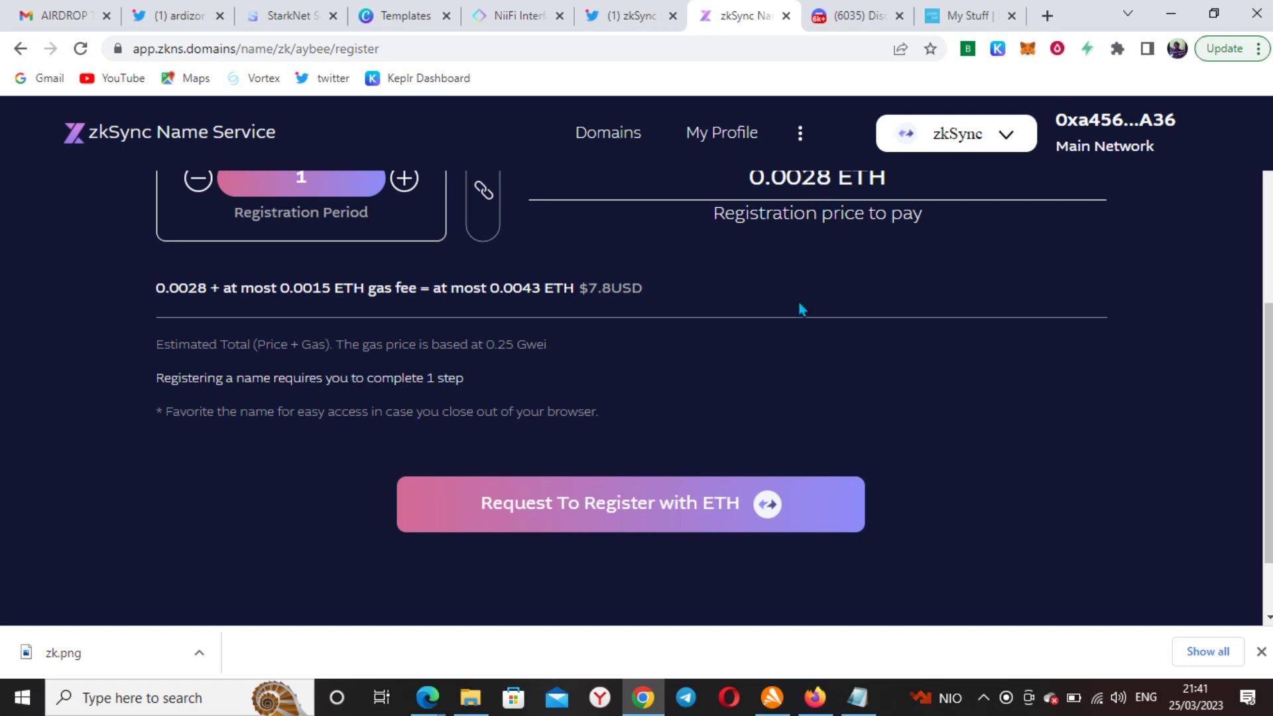
{"action": "left_click", "coordinate": [721, 520]}
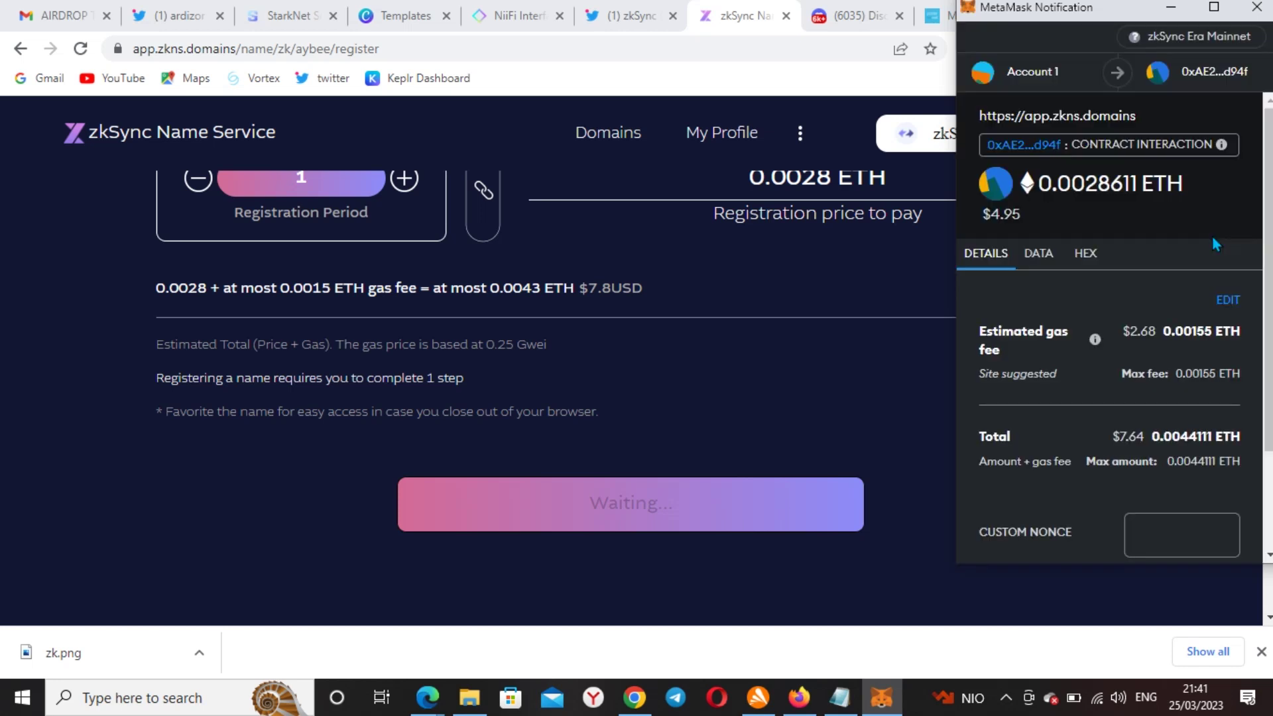
- Lower the MetaMask gas price to 0.12 Gwei and confirm the registration transaction
{"action": "scroll", "coordinate": [1177, 338], "scroll_direction": "down", "scroll_amount": 2}
{"action": "scroll", "coordinate": [1177, 338], "scroll_direction": "down", "scroll_amount": 1}
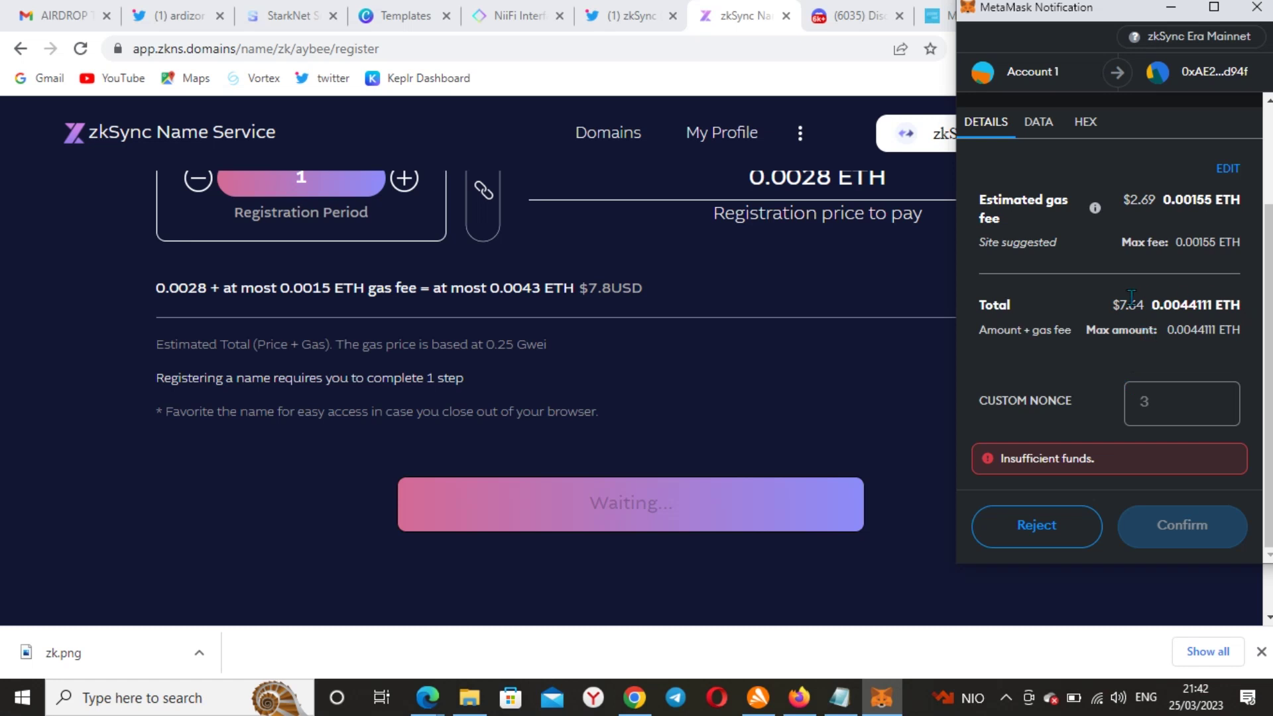
{"action": "scroll", "coordinate": [1125, 305], "scroll_direction": "up", "scroll_amount": 3}
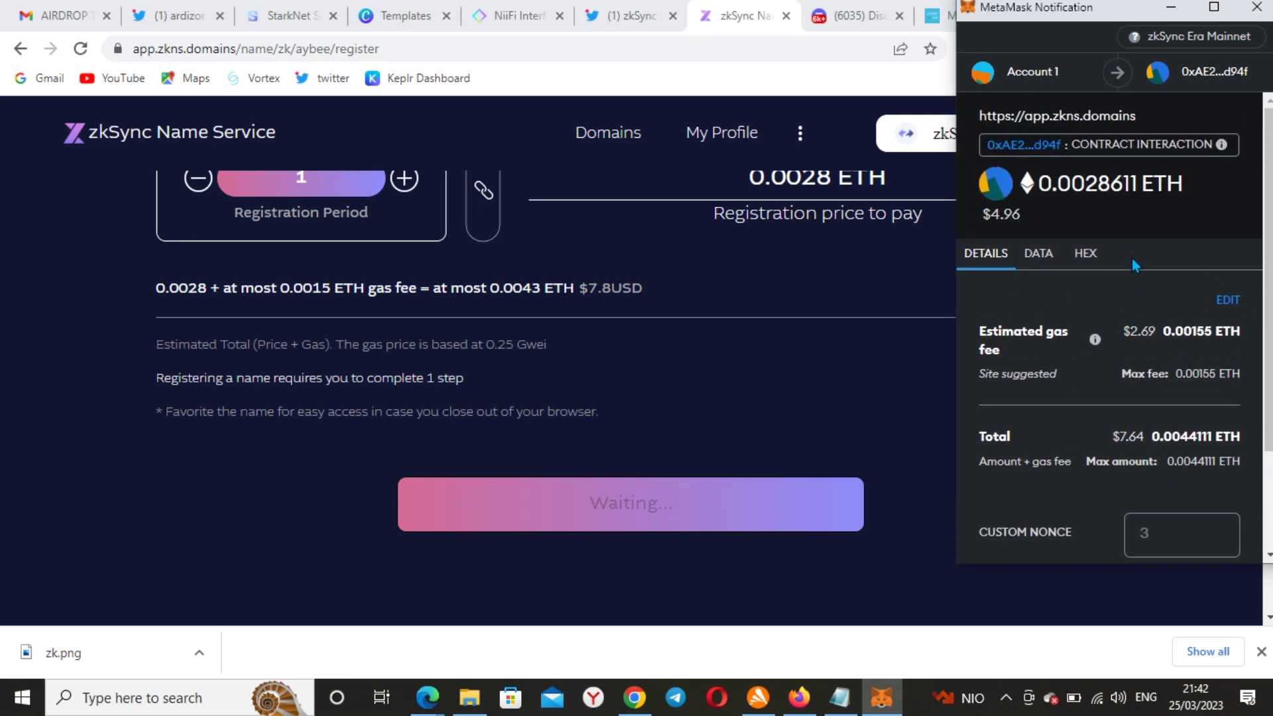
{"action": "scroll", "coordinate": [1133, 391], "scroll_direction": "down", "scroll_amount": 3}
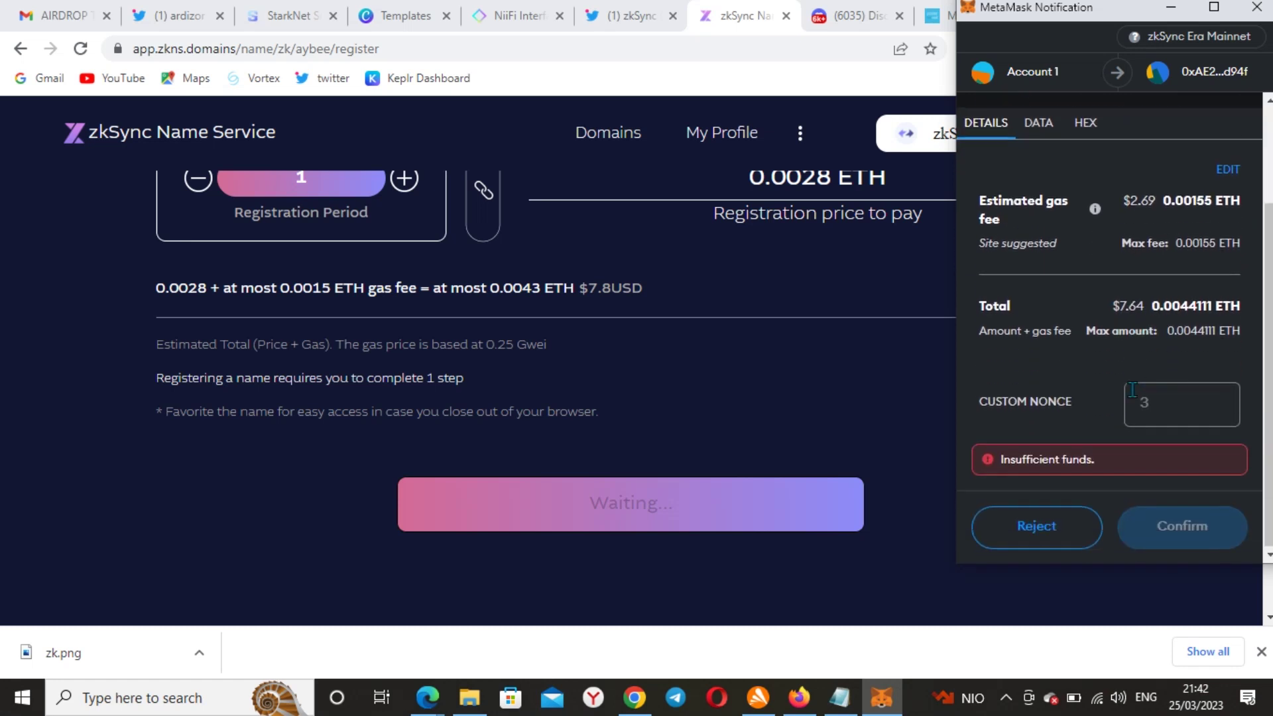
{"action": "left_click", "coordinate": [1226, 170]}
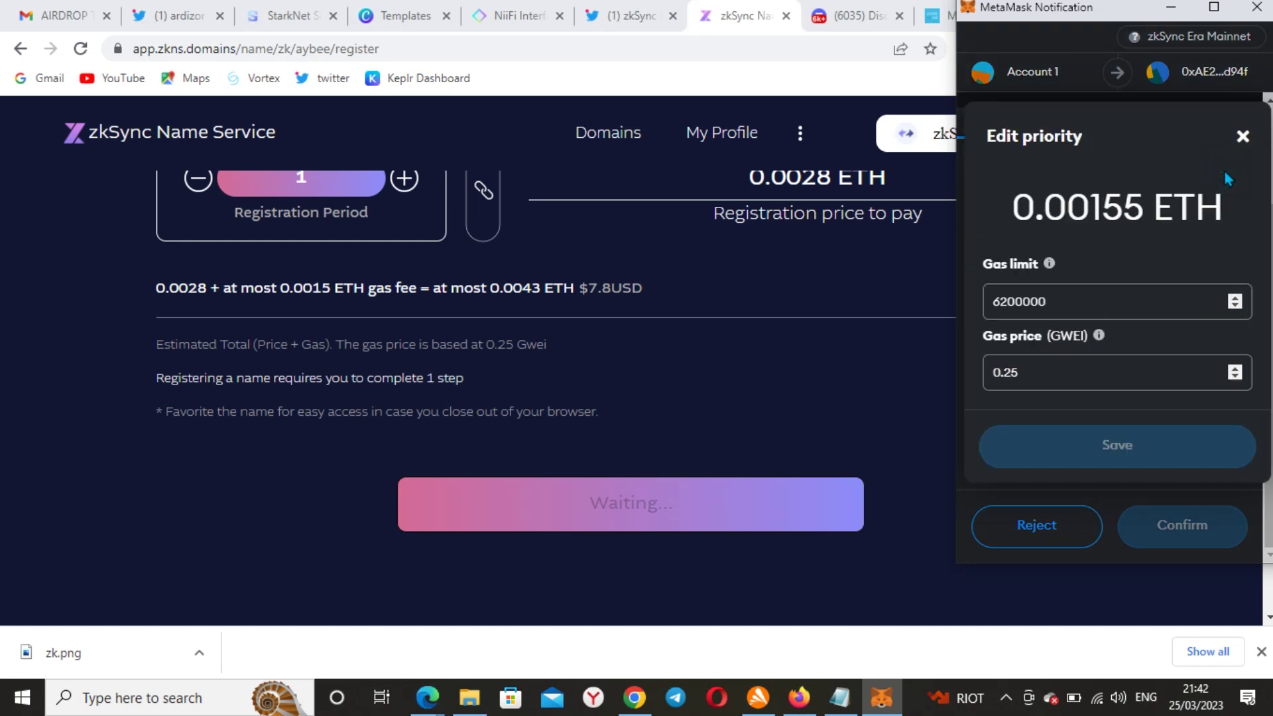
{"action": "left_click", "coordinate": [1124, 376]}
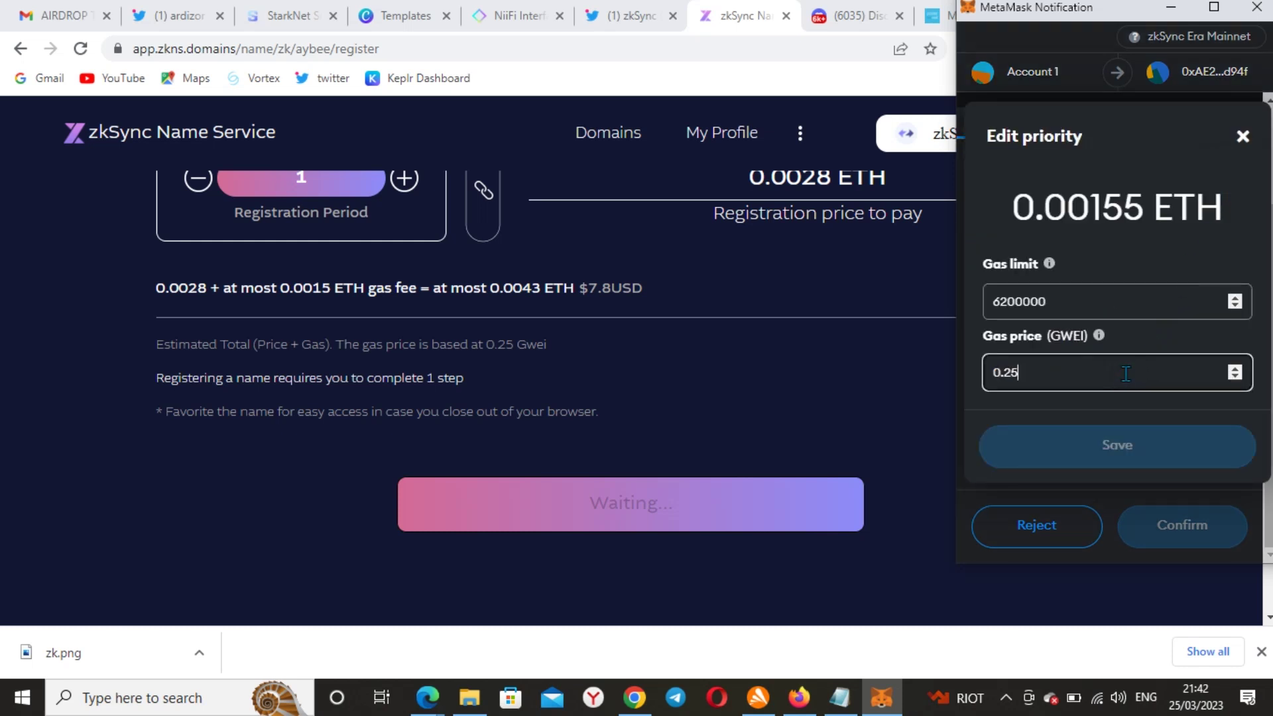
{"action": "key", "text": "BackSpace"}
{"action": "key", "text": "BackSpace"}
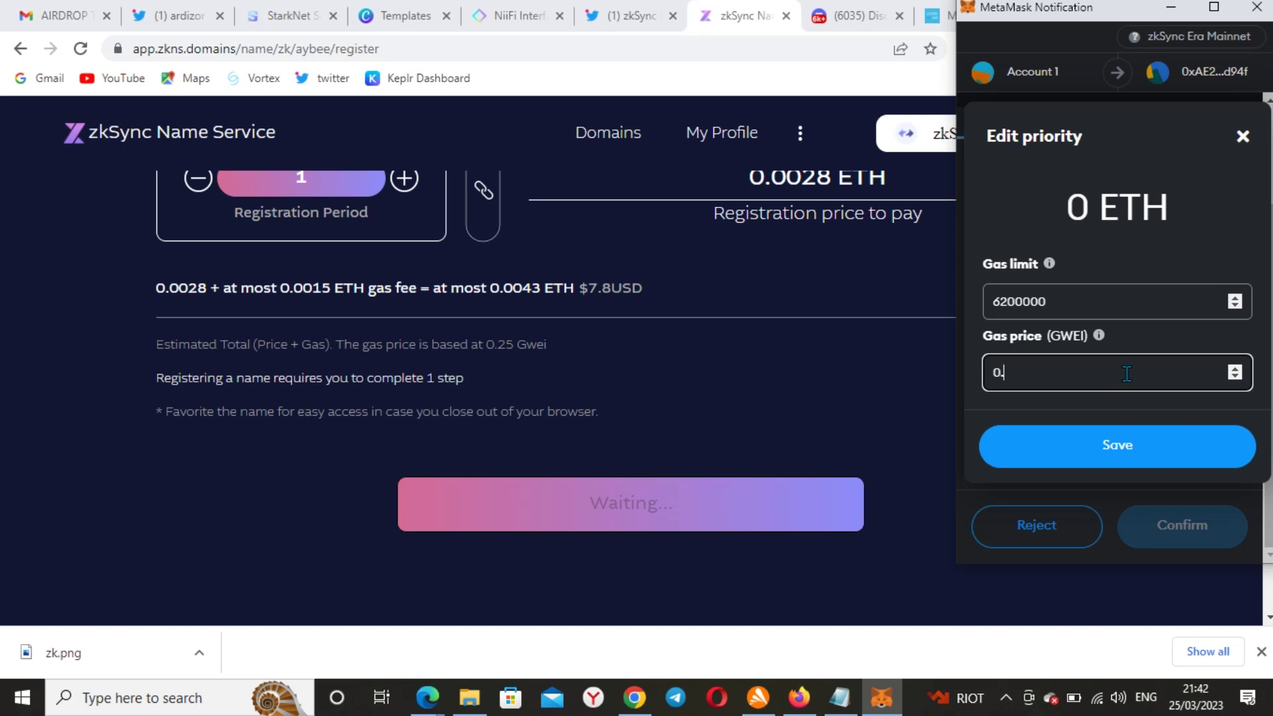
{"action": "type", "text": "12"}
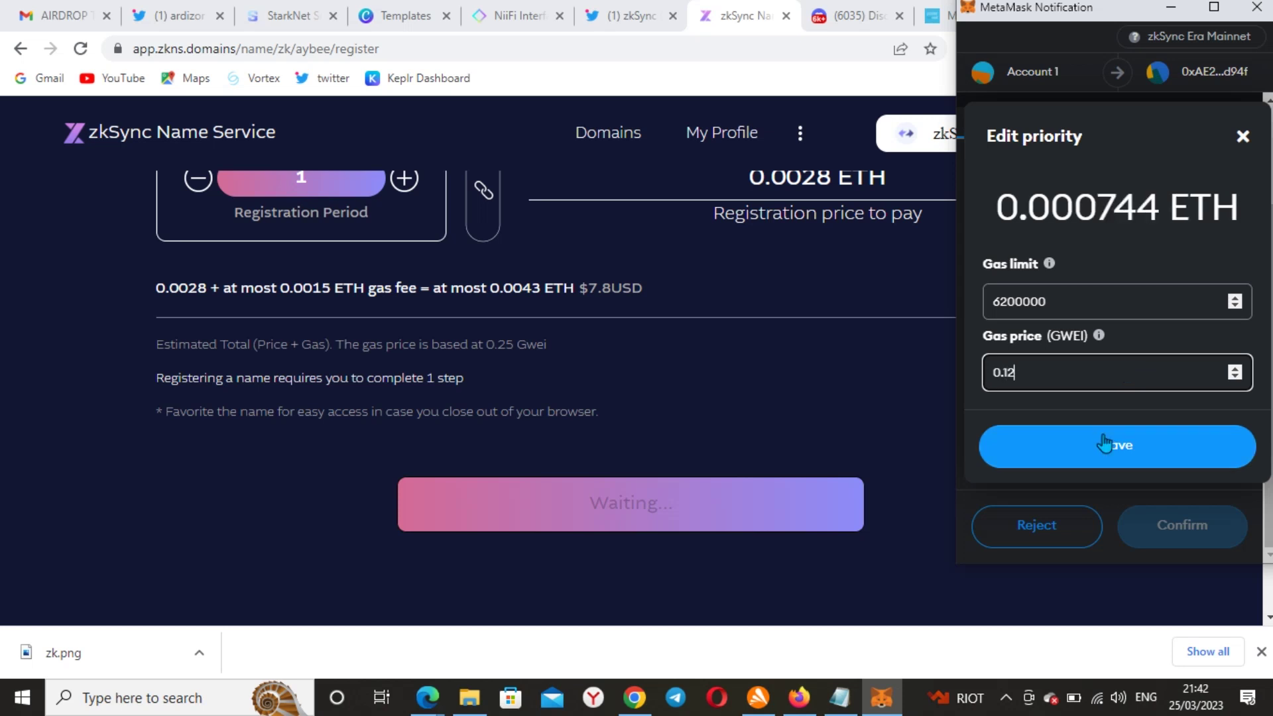
{"action": "left_click", "coordinate": [1092, 462]}
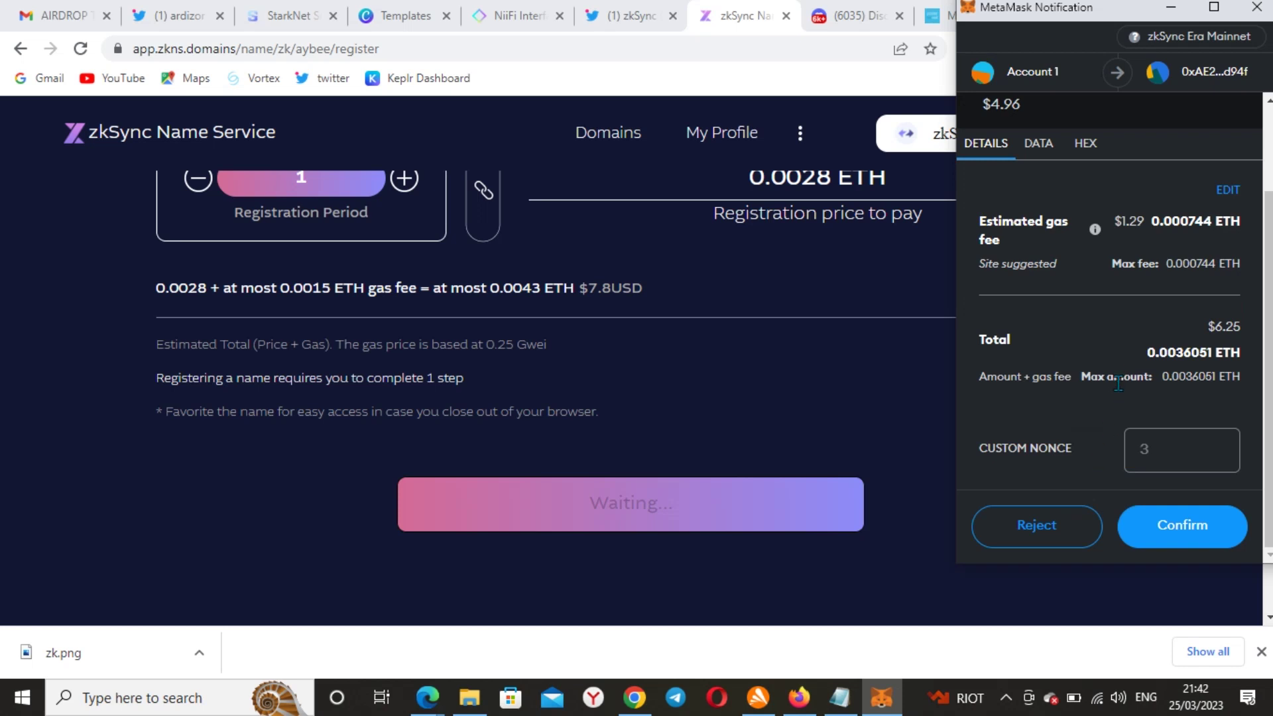
{"action": "left_click", "coordinate": [1205, 530]}
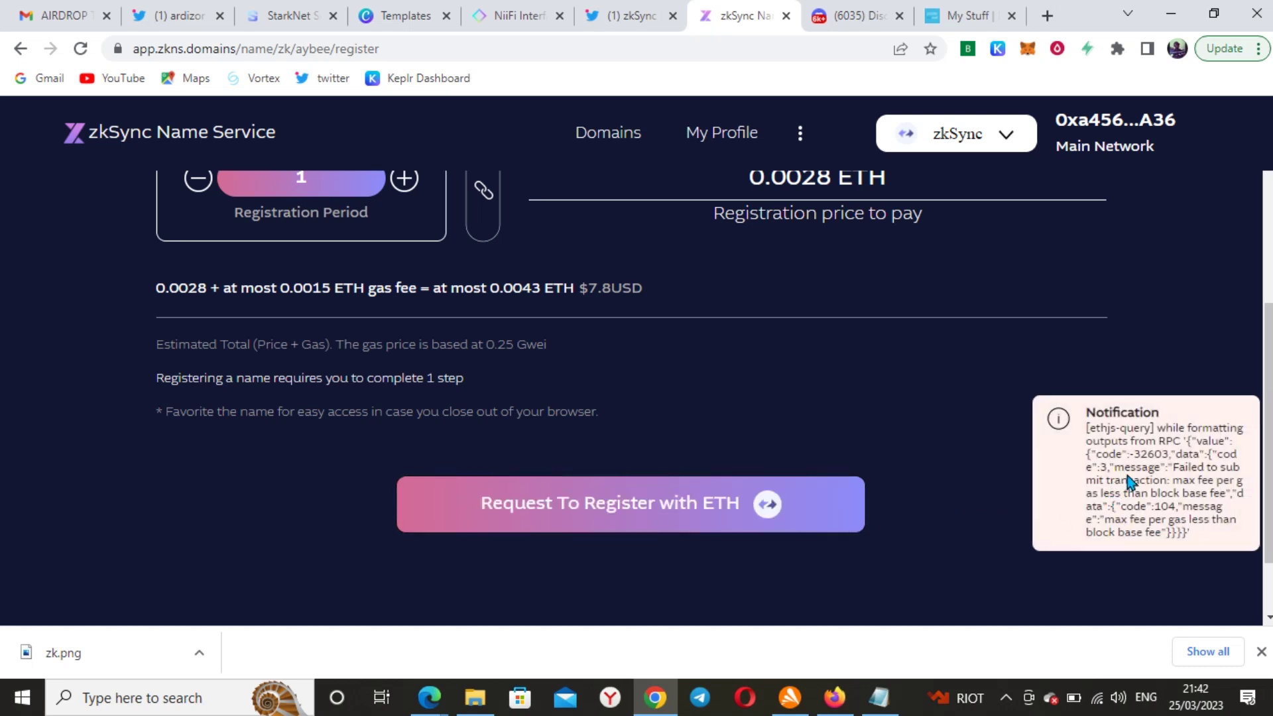
- Dismiss the error, check the MetaMask balance, and request aybee.zk registration with ETH again
{"action": "left_click", "coordinate": [1163, 486]}
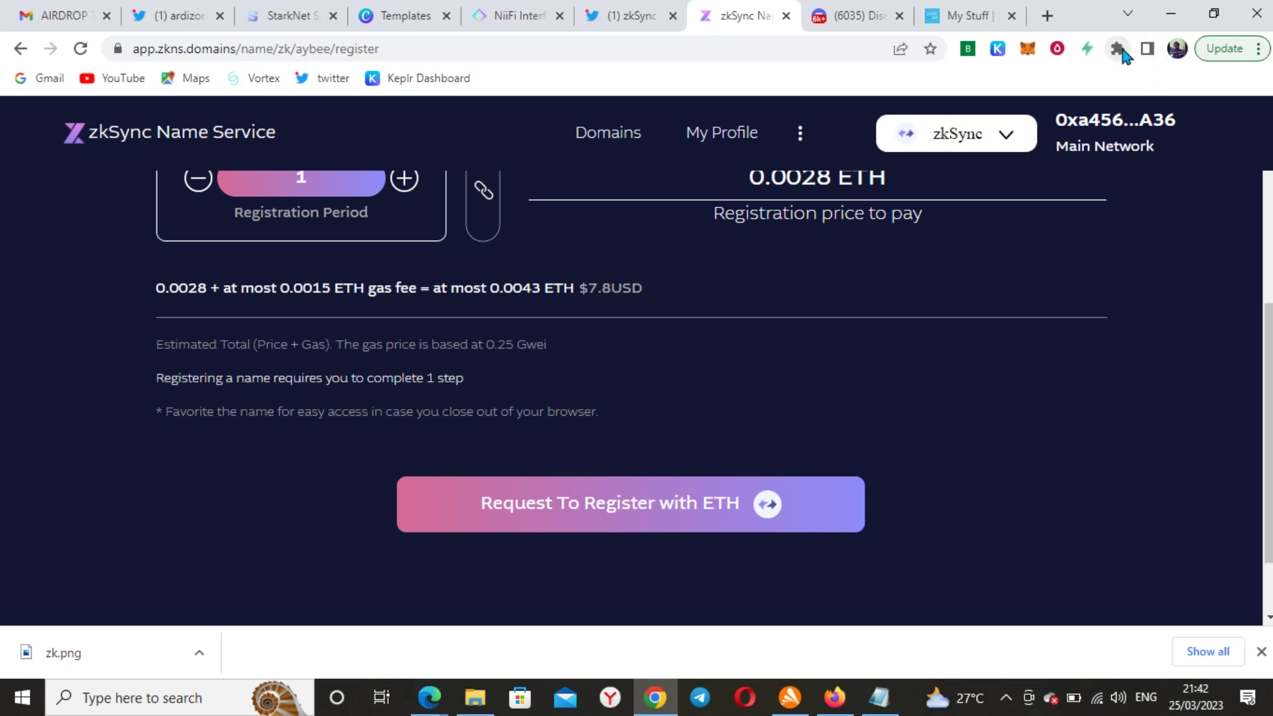
{"action": "left_click", "coordinate": [1119, 49]}
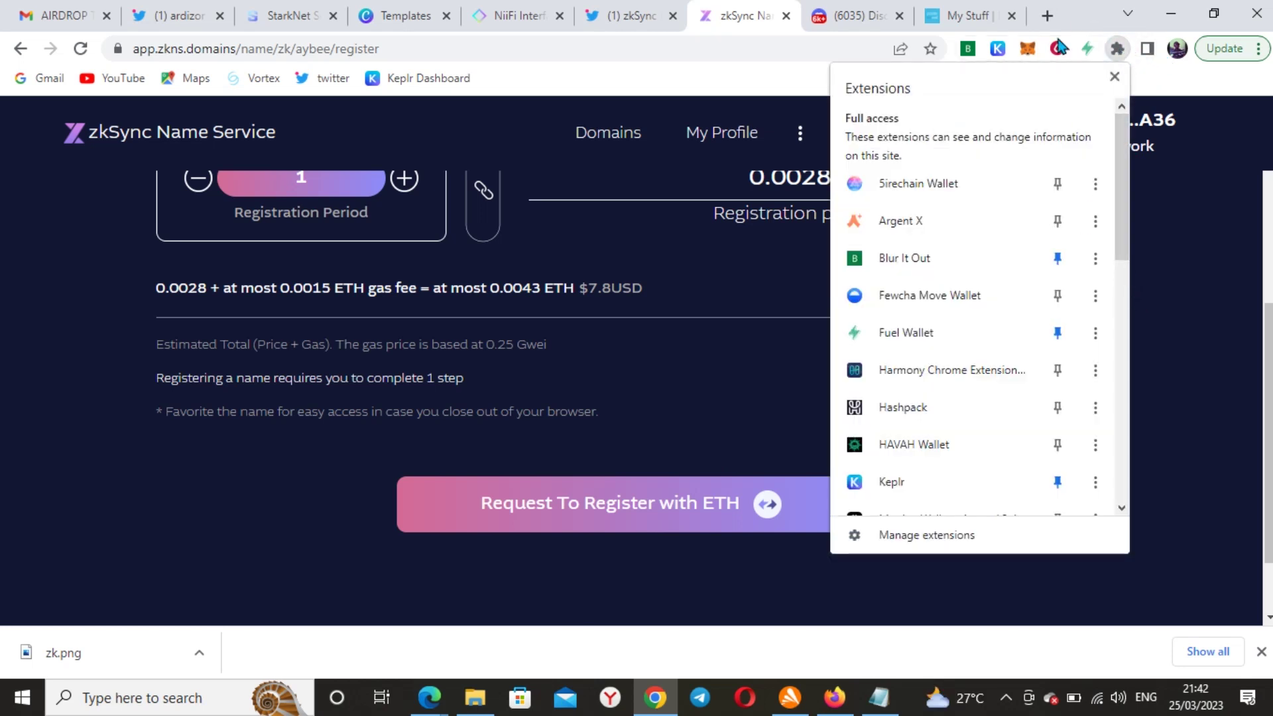
{"action": "left_click", "coordinate": [1029, 50]}
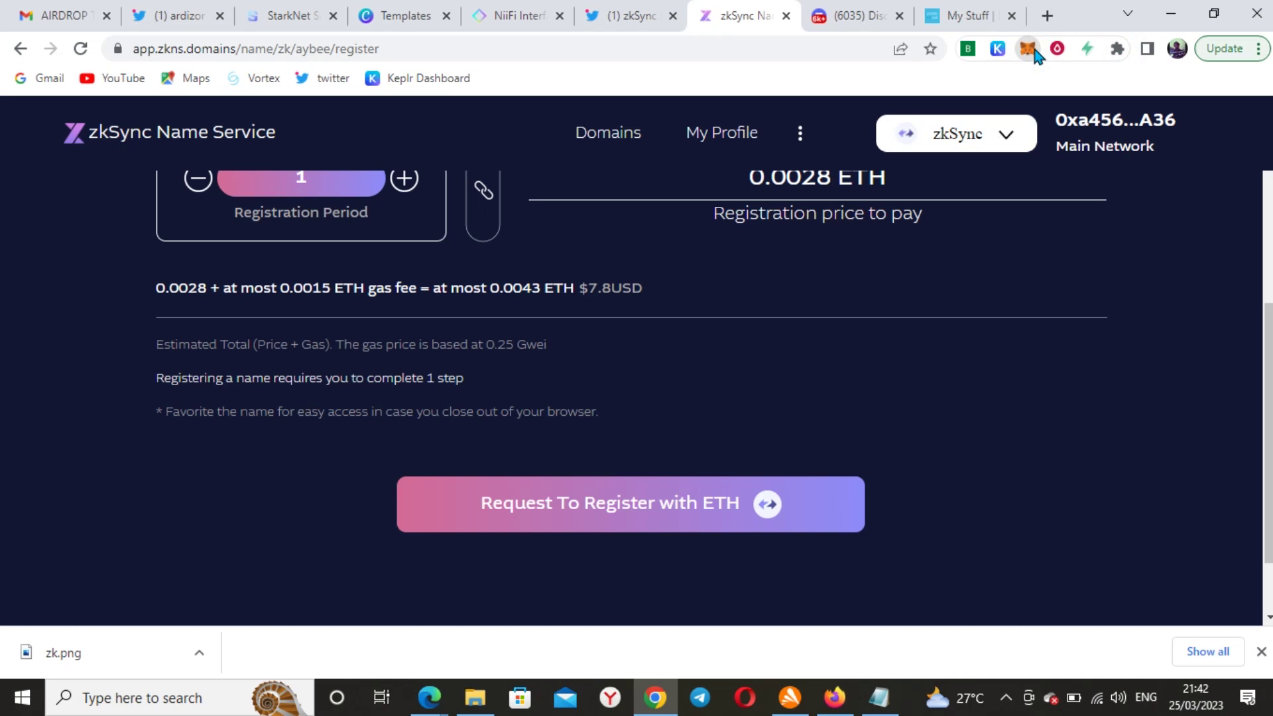
{"action": "left_click", "coordinate": [1036, 52]}
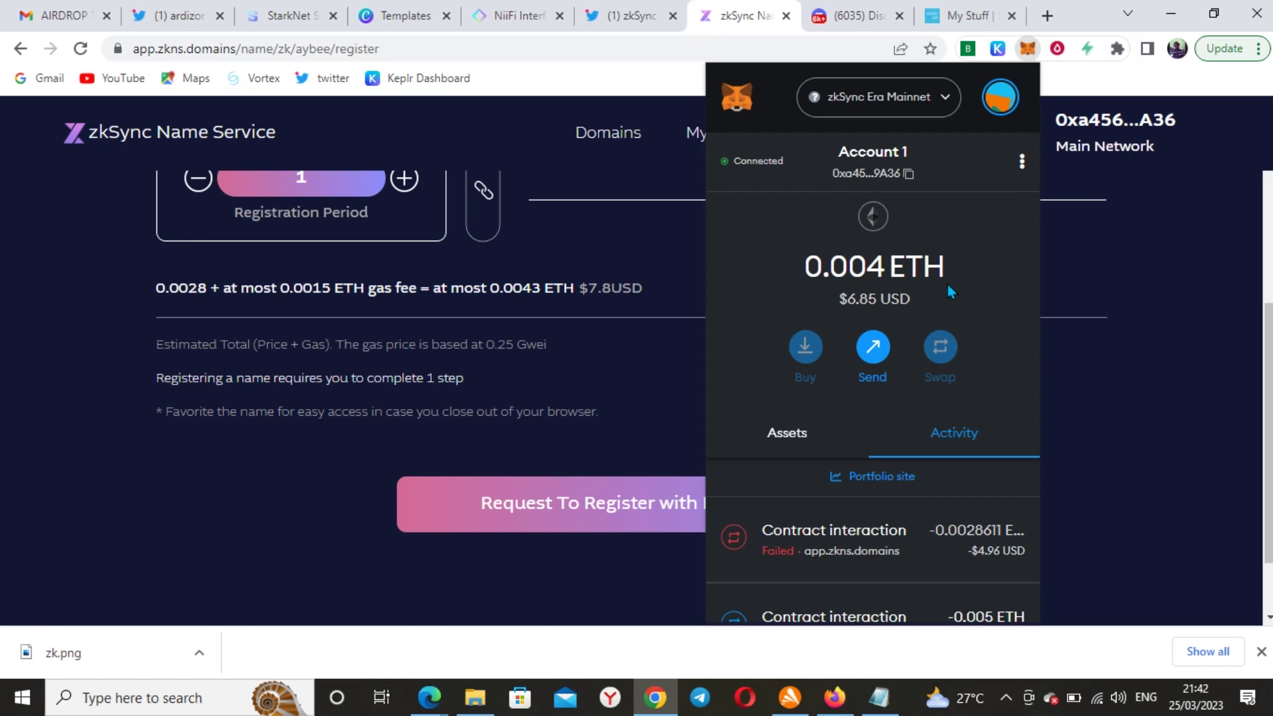
{"action": "left_click", "coordinate": [1124, 315]}
{"action": "left_click", "coordinate": [695, 507]}
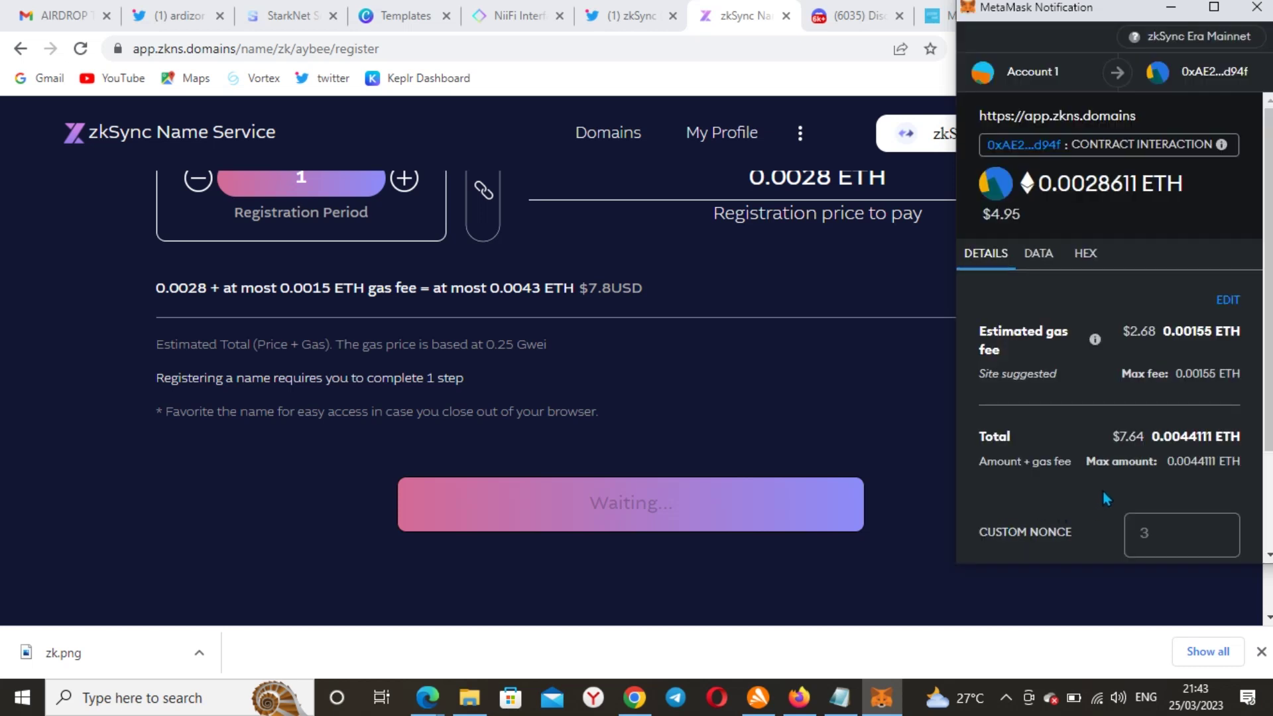
- Change the gas price from 0.25 to 0.12 Gwei and confirm the registration transaction
{"action": "scroll", "coordinate": [1148, 394], "scroll_direction": "down", "scroll_amount": 2}
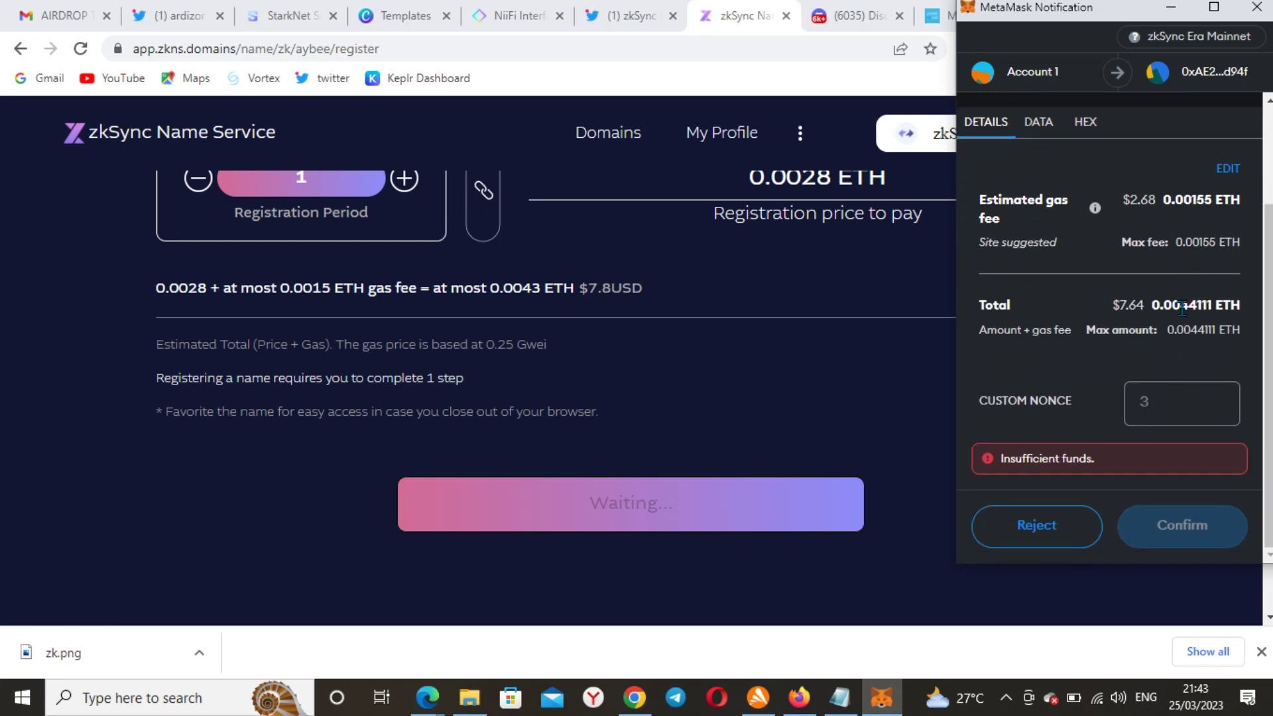
{"action": "left_click", "coordinate": [1230, 169]}
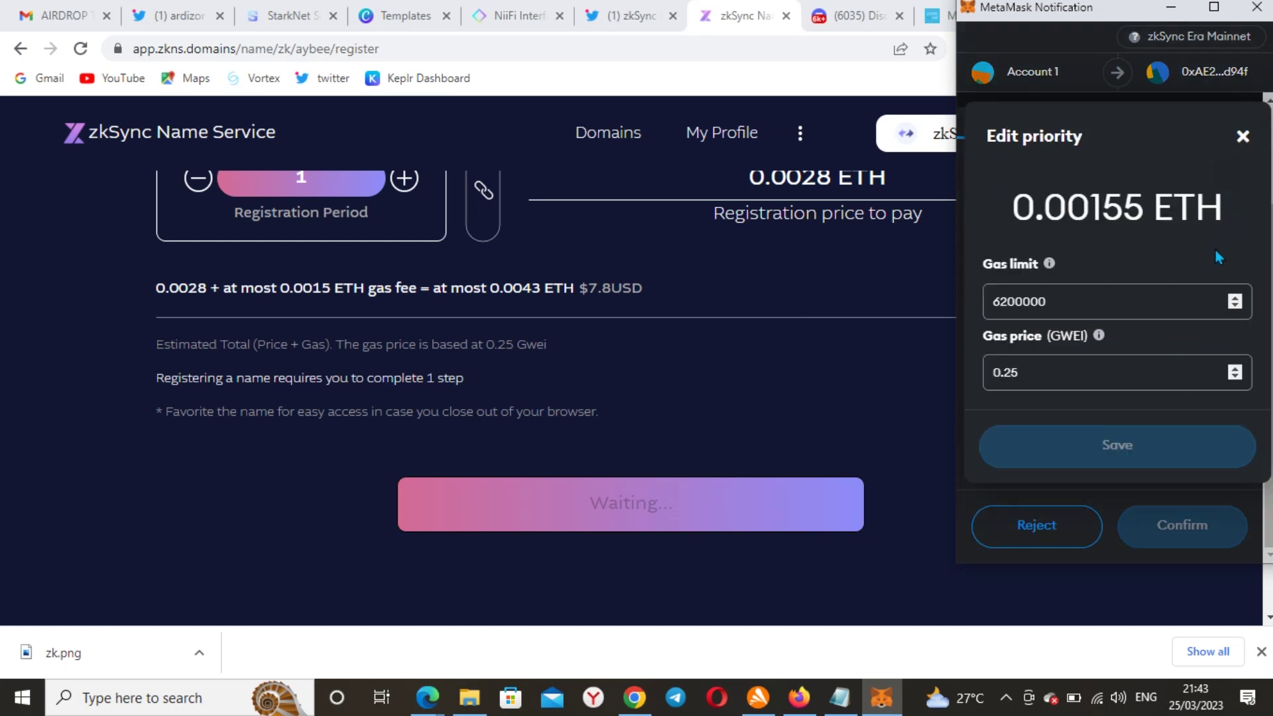
{"action": "left_click", "coordinate": [1107, 367]}
{"action": "key", "text": "BackSpace"}
{"action": "key", "text": "BackSpace"}
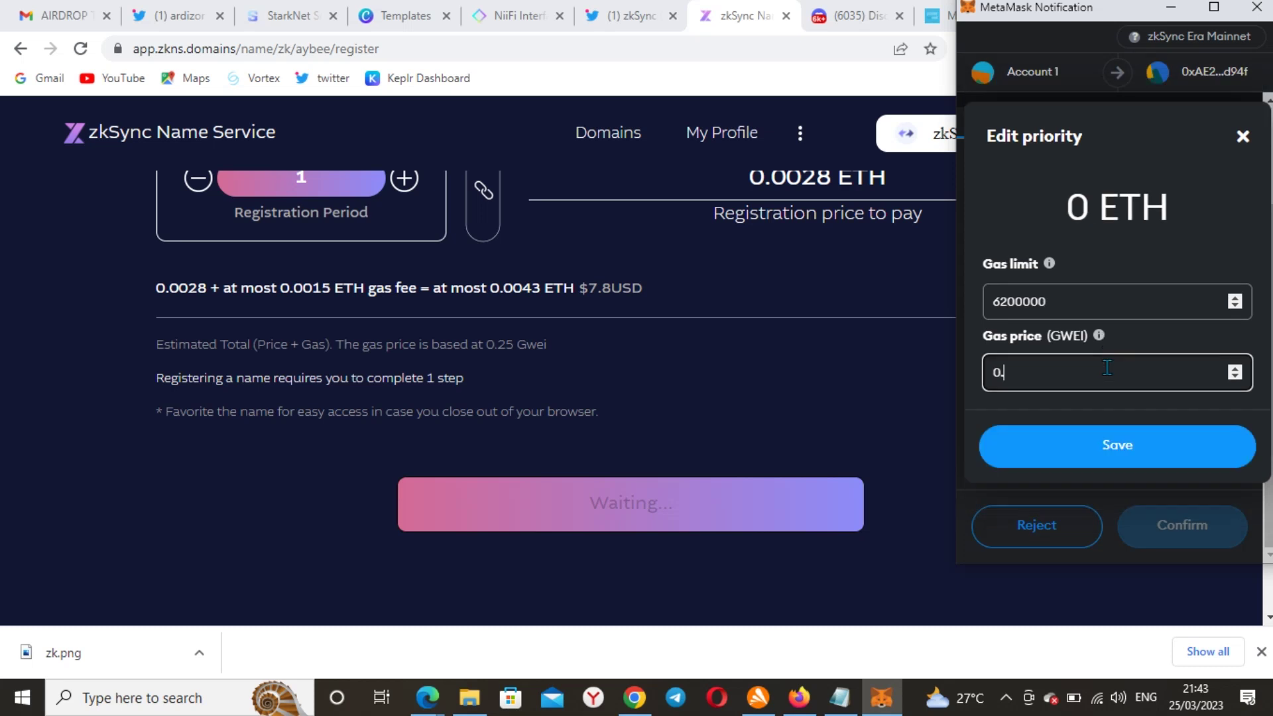
{"action": "type", "text": "12"}
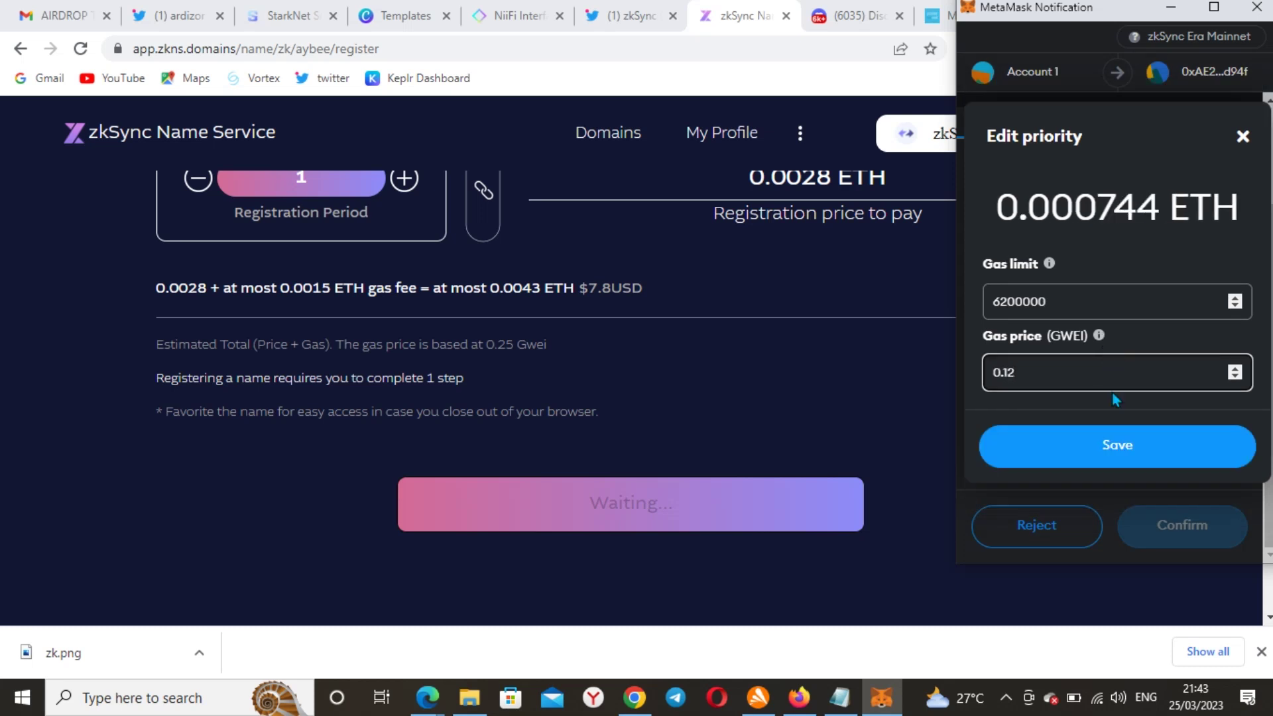
{"action": "left_click", "coordinate": [1094, 443]}
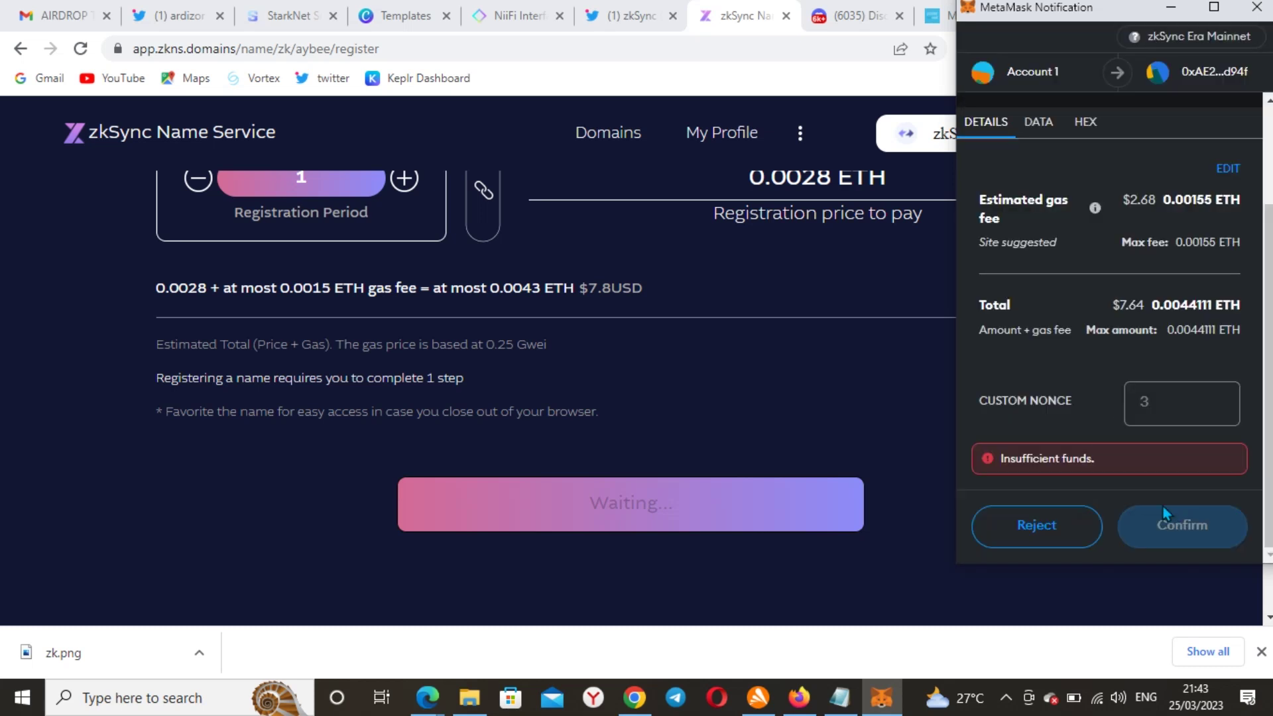
{"action": "left_click", "coordinate": [1180, 526]}
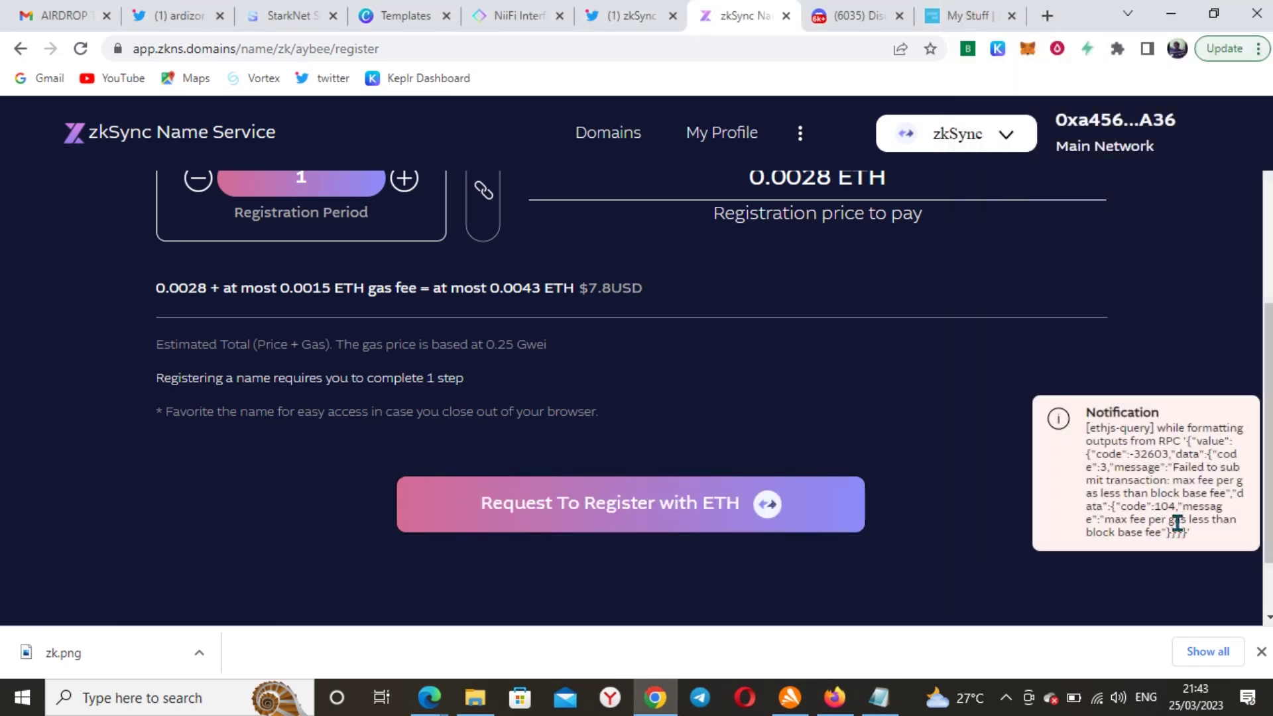
{"action": "key", "text": "F11"}
{"action": "key", "text": "F11"}
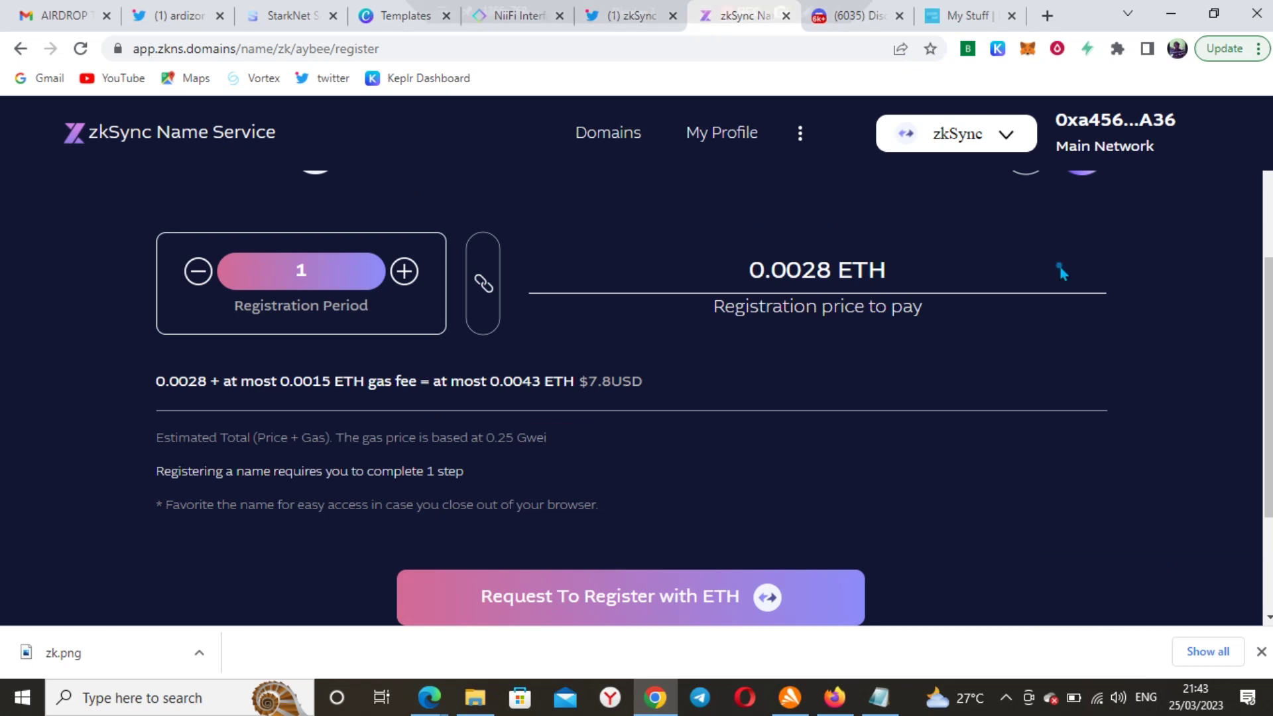
{"action": "scroll", "coordinate": [1060, 273], "scroll_direction": "down", "scroll_amount": 1}
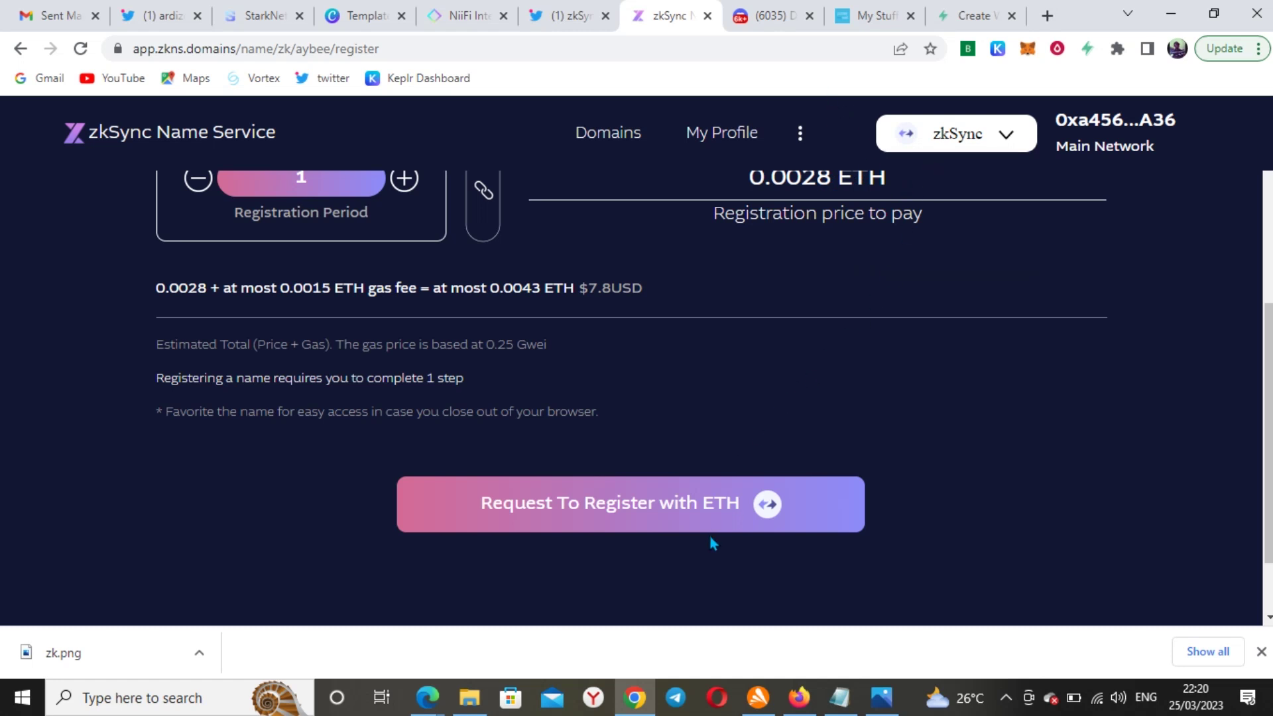
- Request aybee.zk registration once more and confirm it at the suggested 0.00155 ETH gas fee
{"action": "left_click", "coordinate": [592, 516]}
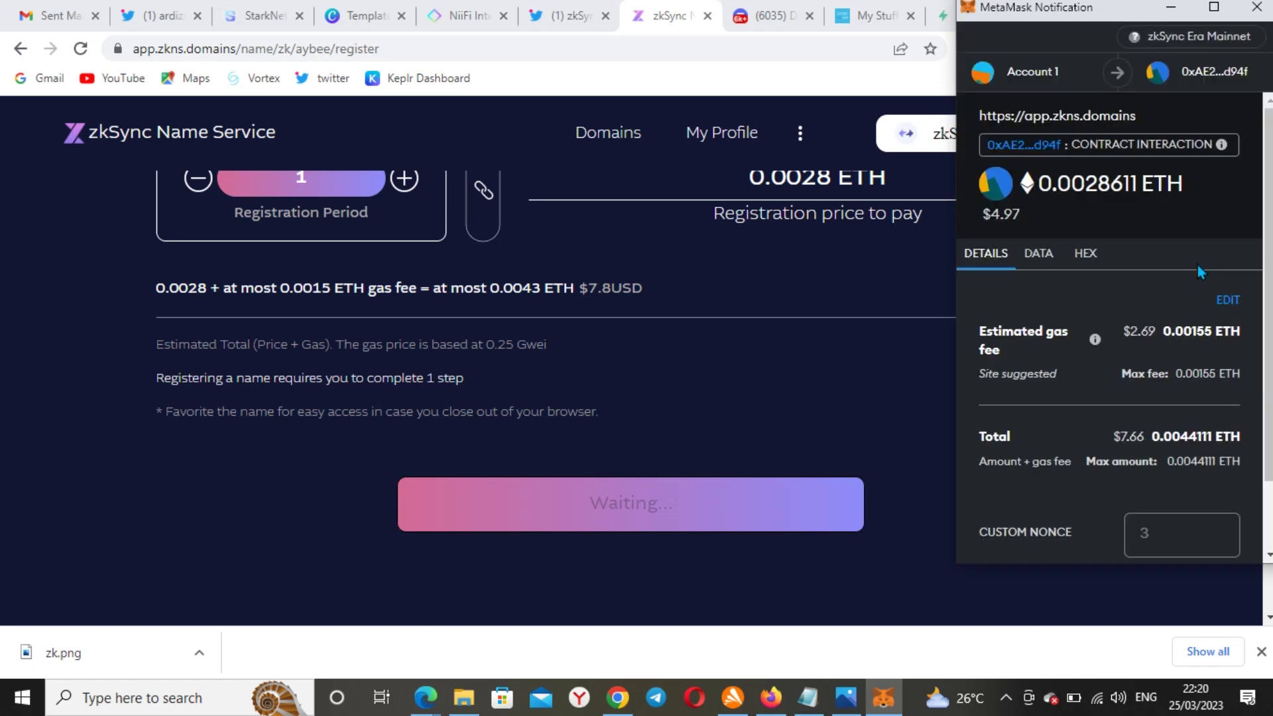
{"action": "scroll", "coordinate": [1157, 392], "scroll_direction": "down", "scroll_amount": 2}
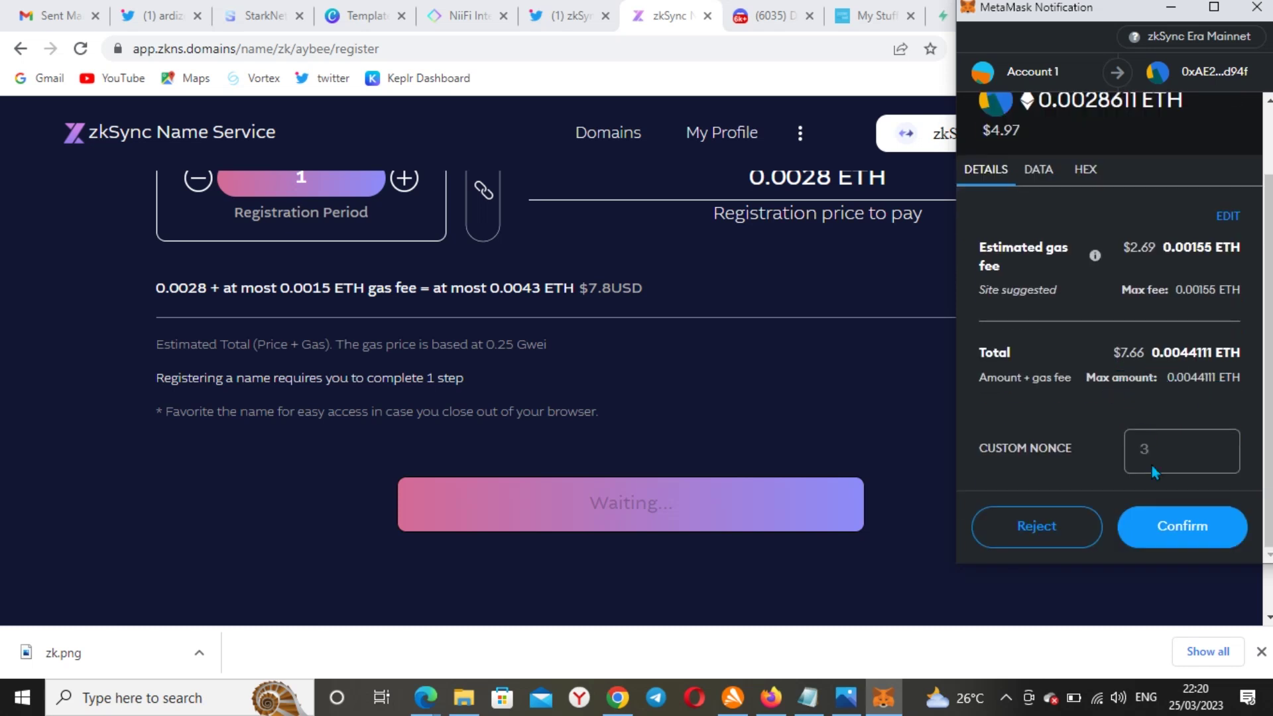
{"action": "left_click", "coordinate": [1191, 531]}
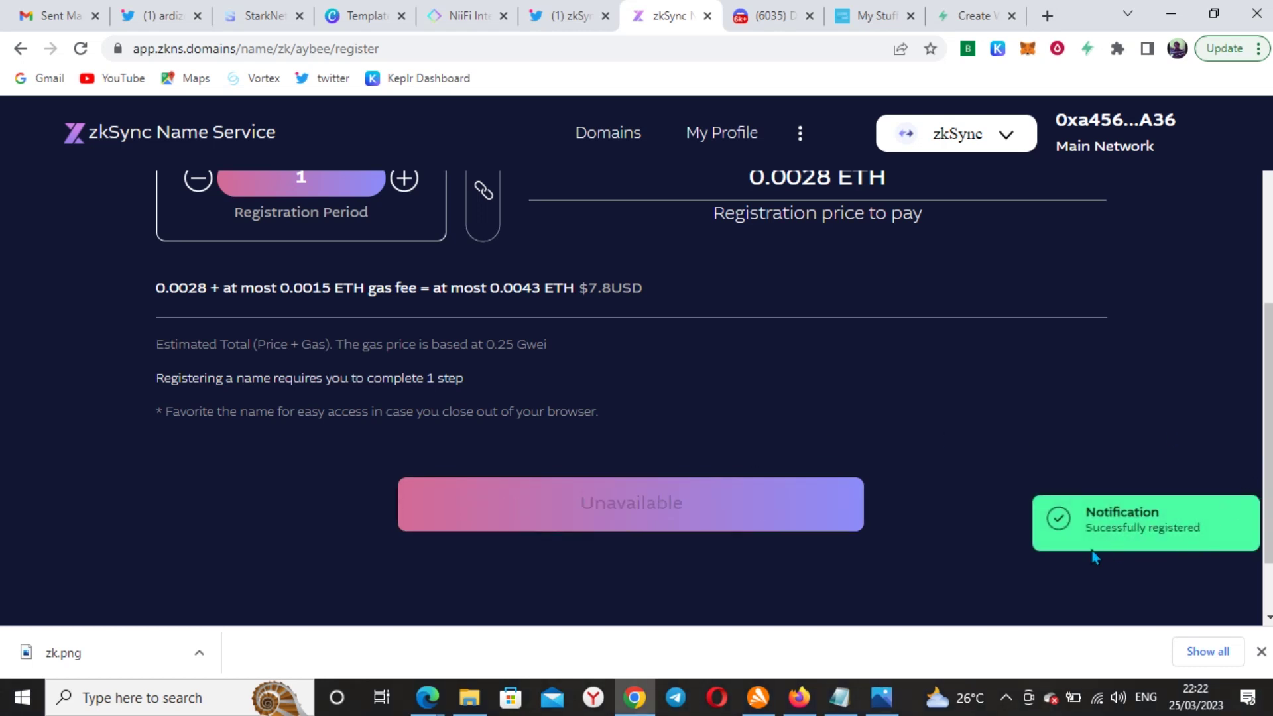
- Open My Profile to view the wallet's address and Reverse record section
{"action": "scroll", "coordinate": [396, 269], "scroll_direction": "up", "scroll_amount": 5}
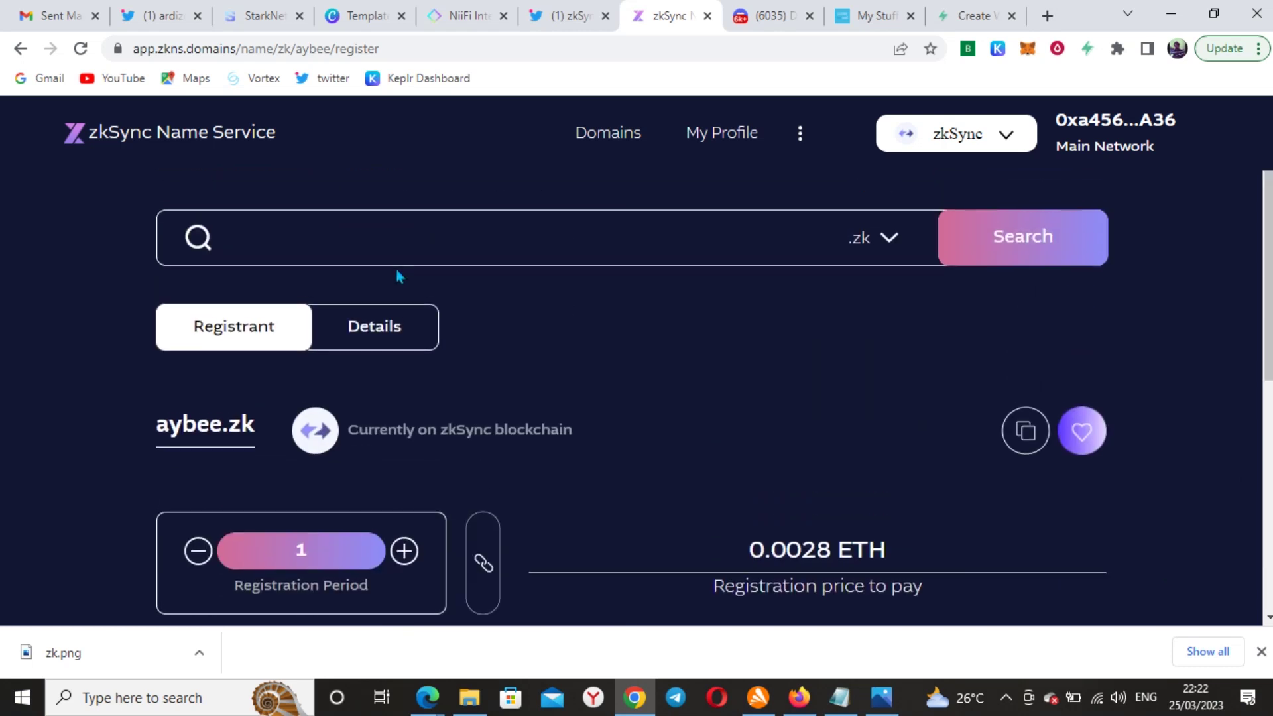
{"action": "scroll", "coordinate": [338, 570], "scroll_direction": "down", "scroll_amount": 1}
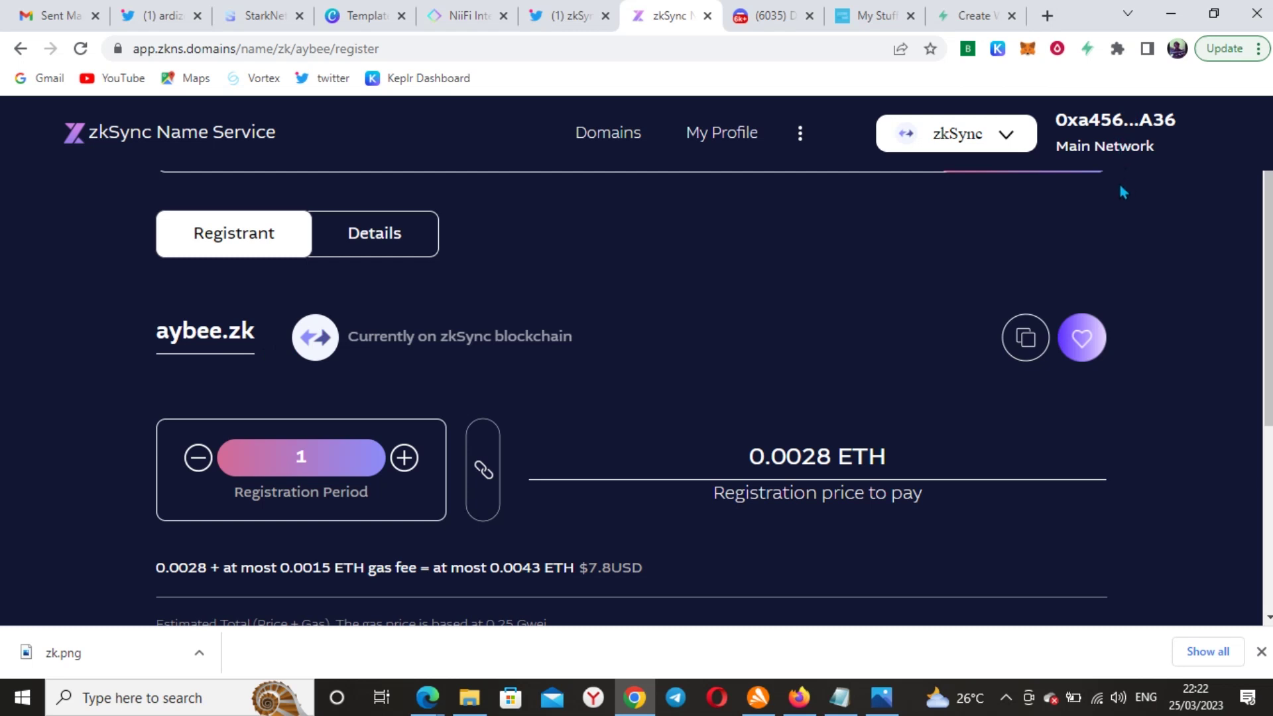
{"action": "scroll", "coordinate": [1116, 236], "scroll_direction": "up", "scroll_amount": 2}
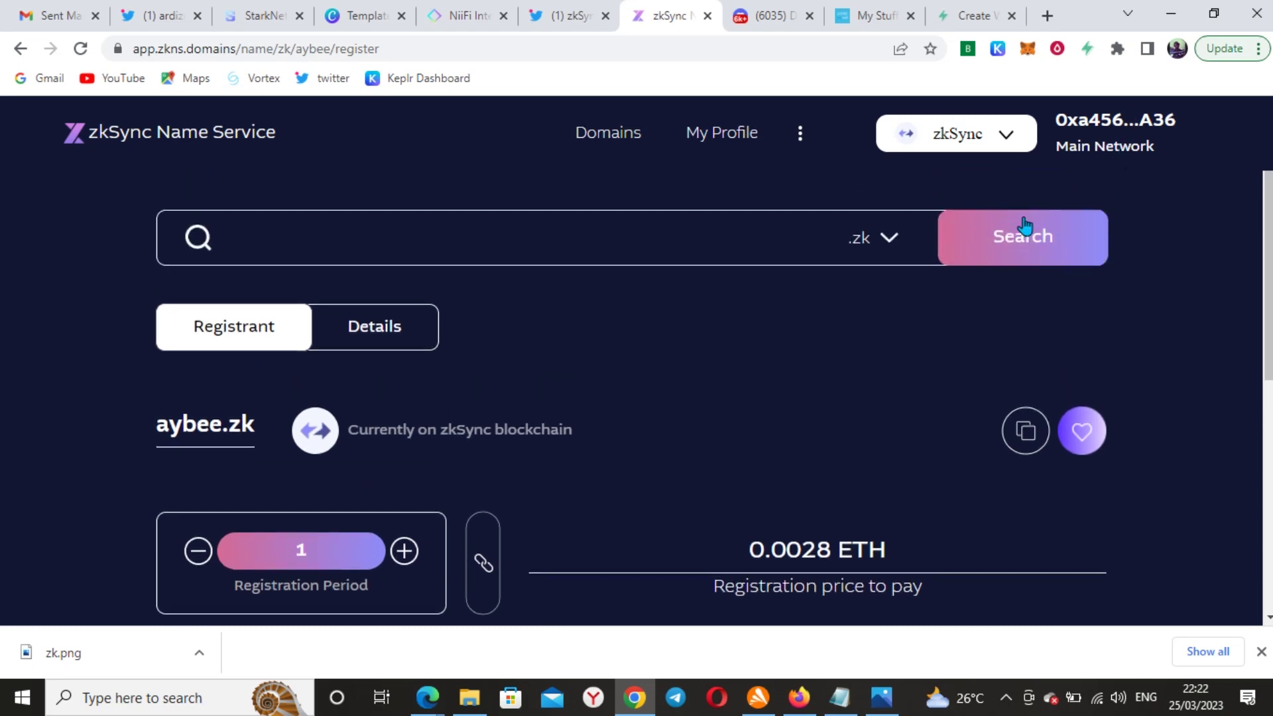
{"action": "left_click", "coordinate": [756, 140]}
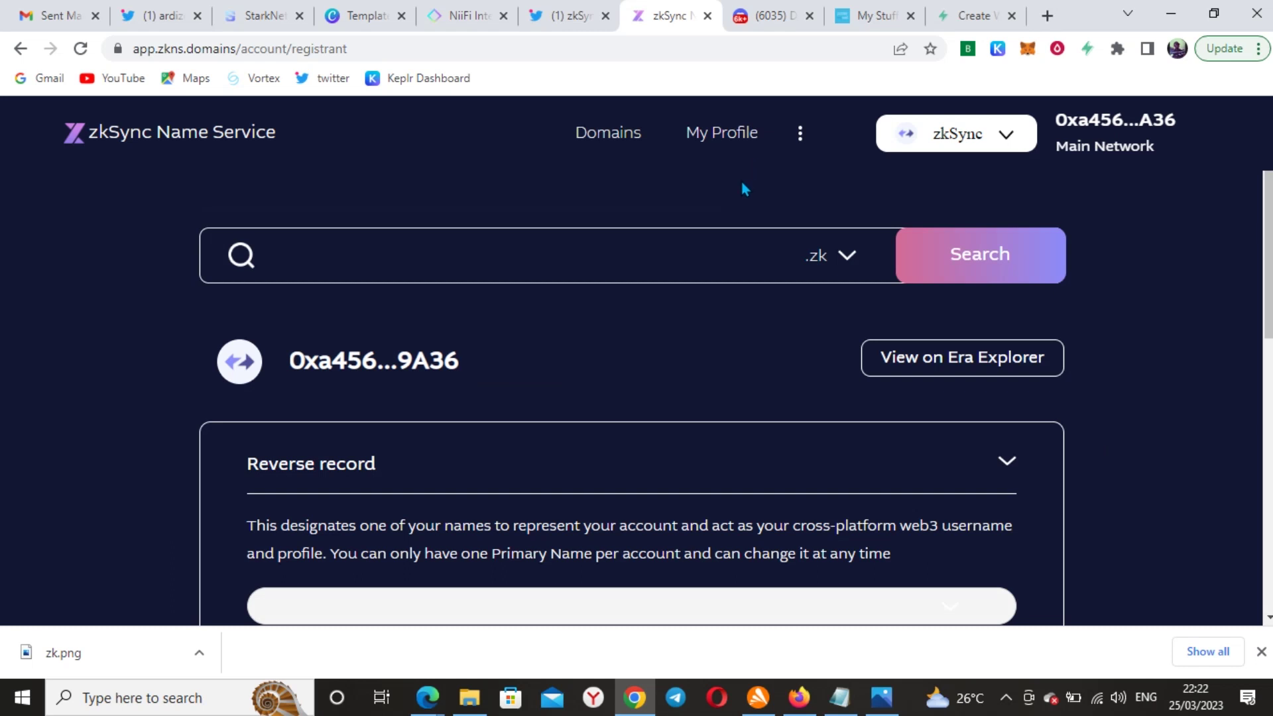
{"action": "scroll", "coordinate": [849, 428], "scroll_direction": "down", "scroll_amount": 6}
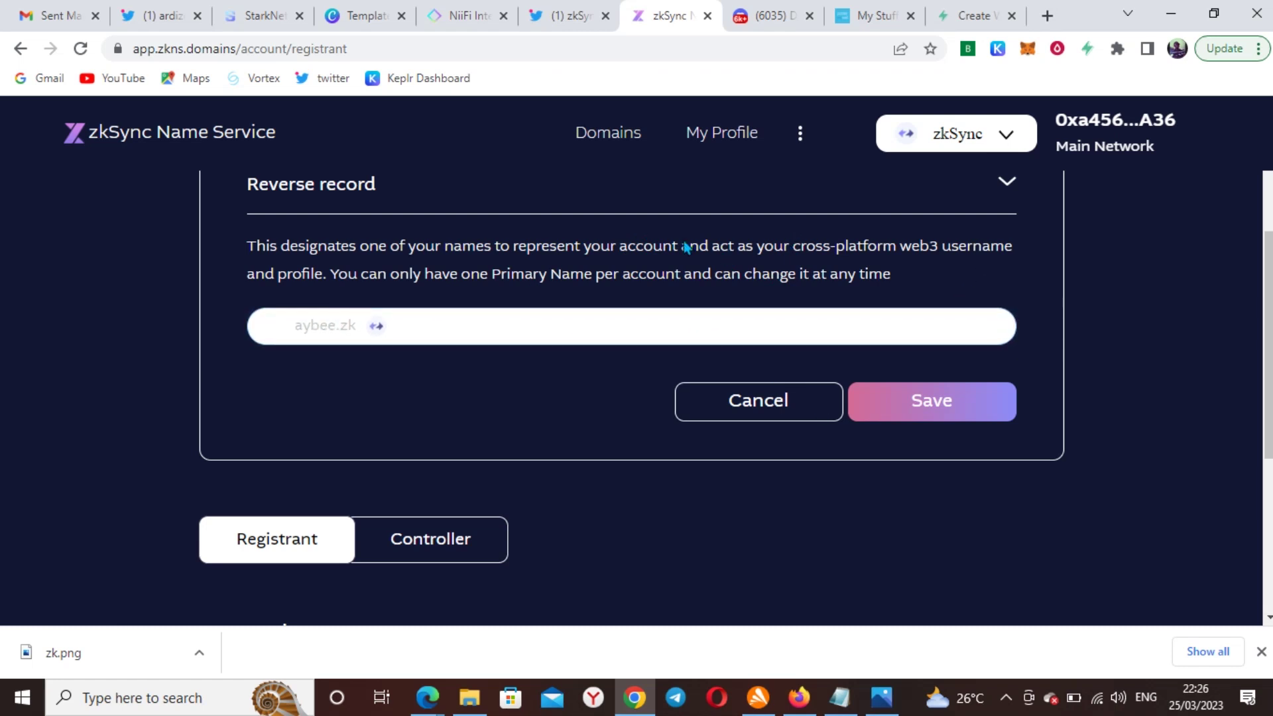
{"action": "scroll", "coordinate": [597, 233], "scroll_direction": "up", "scroll_amount": 4}
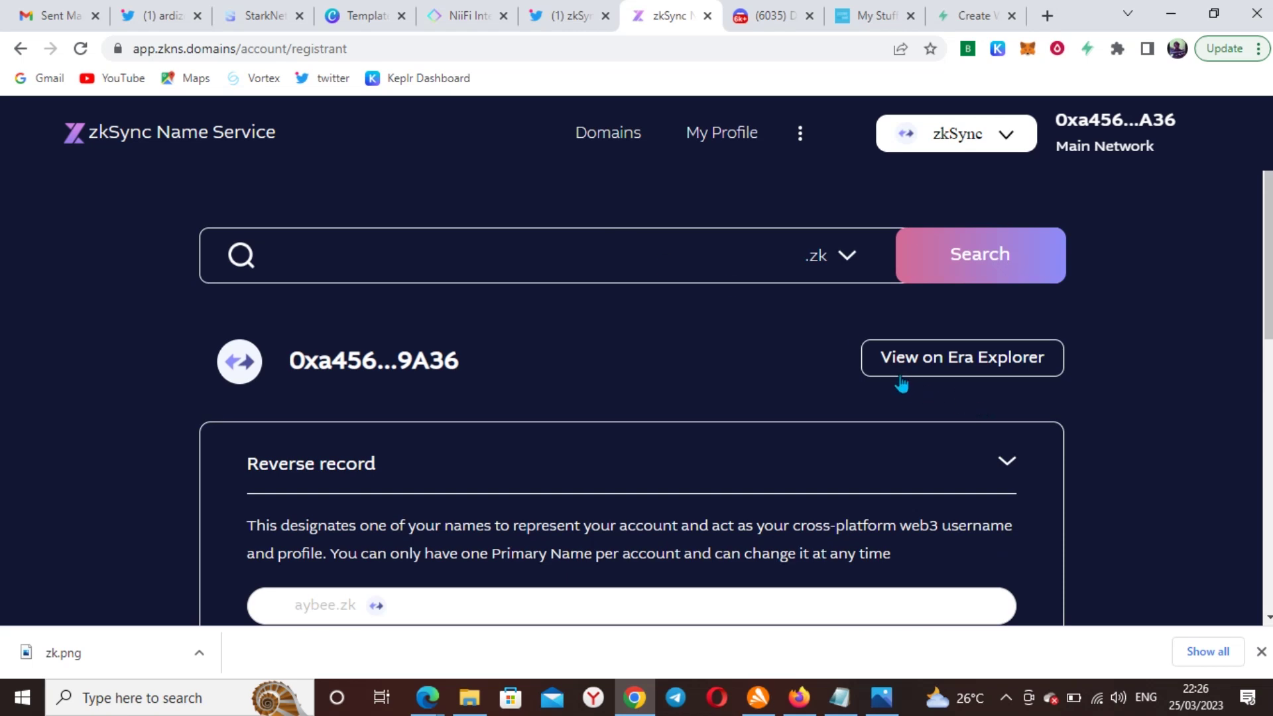
{"action": "scroll", "coordinate": [980, 391], "scroll_direction": "down", "scroll_amount": 3}
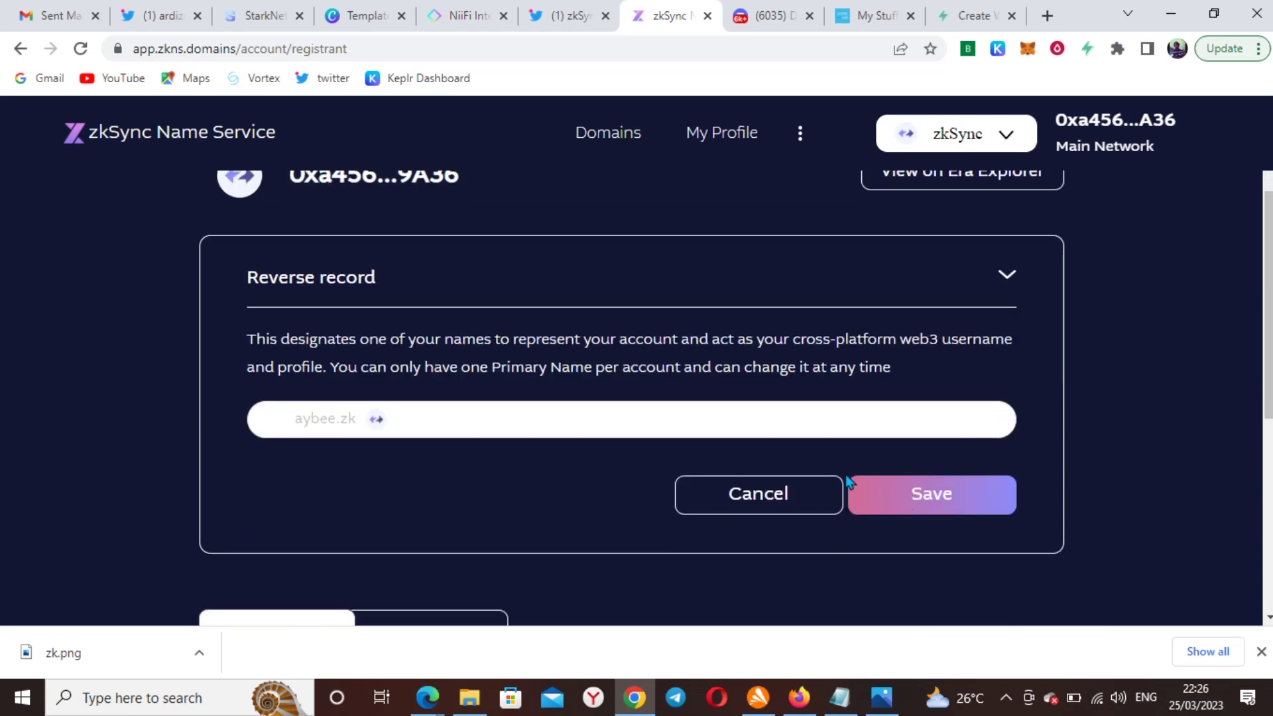
{"action": "scroll", "coordinate": [487, 308], "scroll_direction": "up", "scroll_amount": 3}
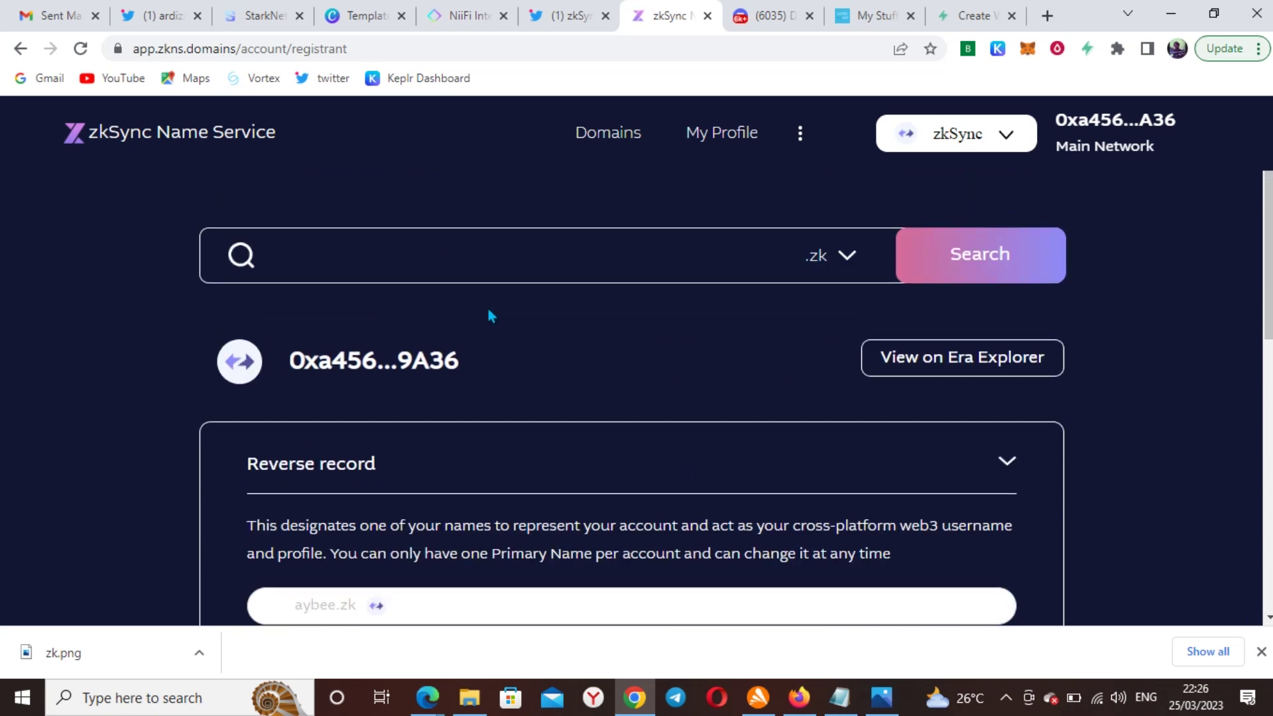